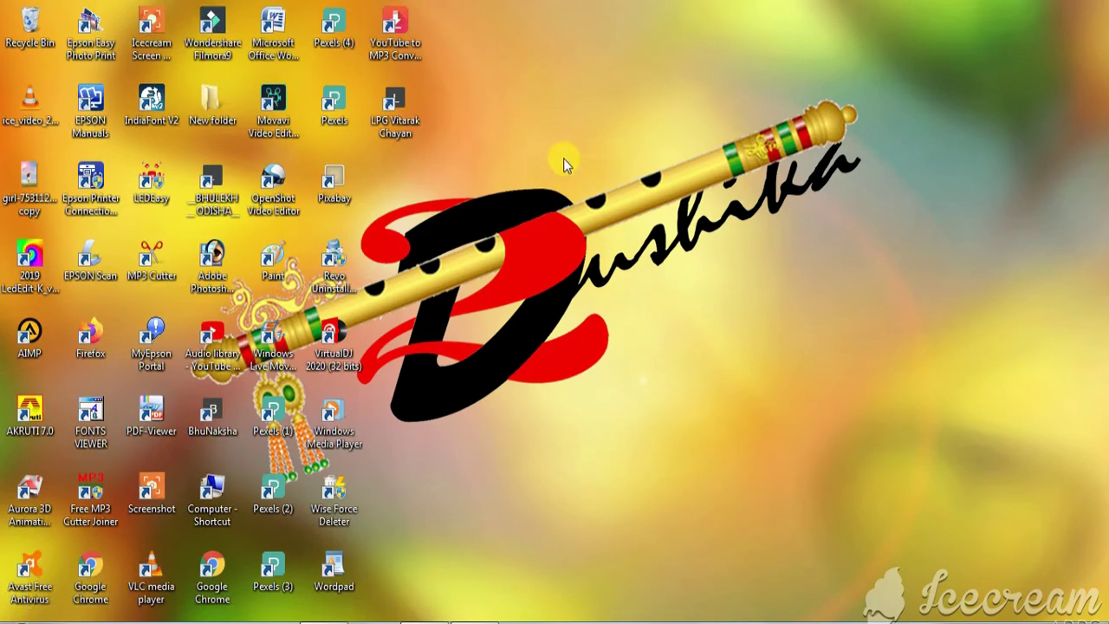
Refresh the desktop a few times, then launch Adobe Photoshop 7.0 from the Start menu.
{"action": "right_click", "coordinate": [569, 142]}
{"action": "left_click", "coordinate": [604, 204]}
{"action": "right_click", "coordinate": [613, 189]}
{"action": "left_click", "coordinate": [651, 244]}
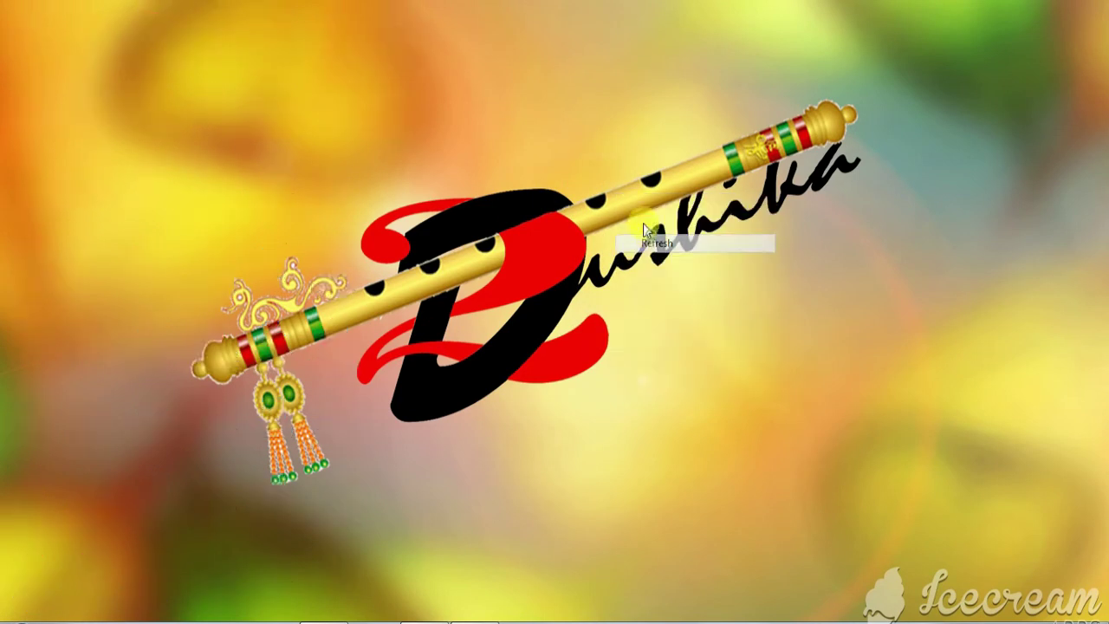
{"action": "right_click", "coordinate": [626, 192]}
{"action": "left_click", "coordinate": [665, 245]}
{"action": "right_click", "coordinate": [642, 214]}
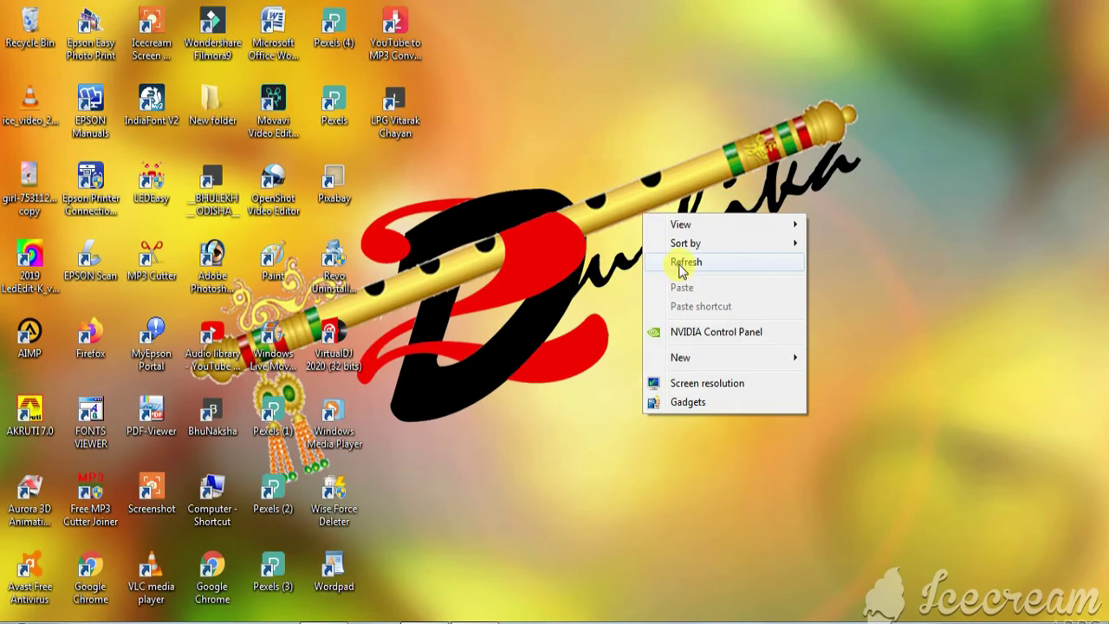
{"action": "left_click", "coordinate": [680, 267]}
{"action": "key", "text": "super"}
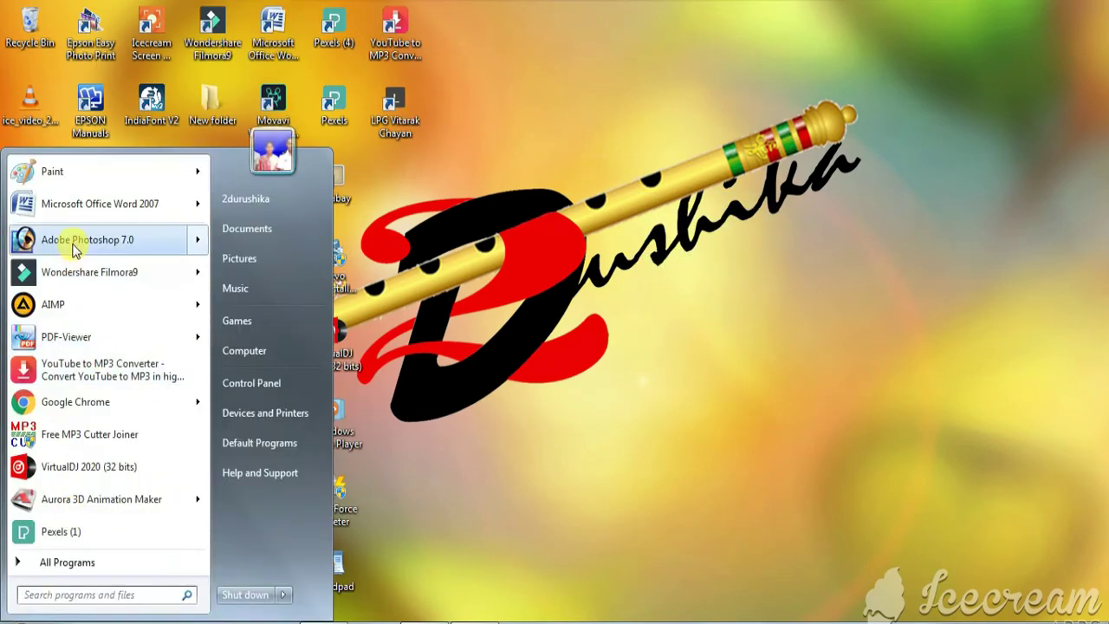
{"action": "left_click", "coordinate": [74, 249]}
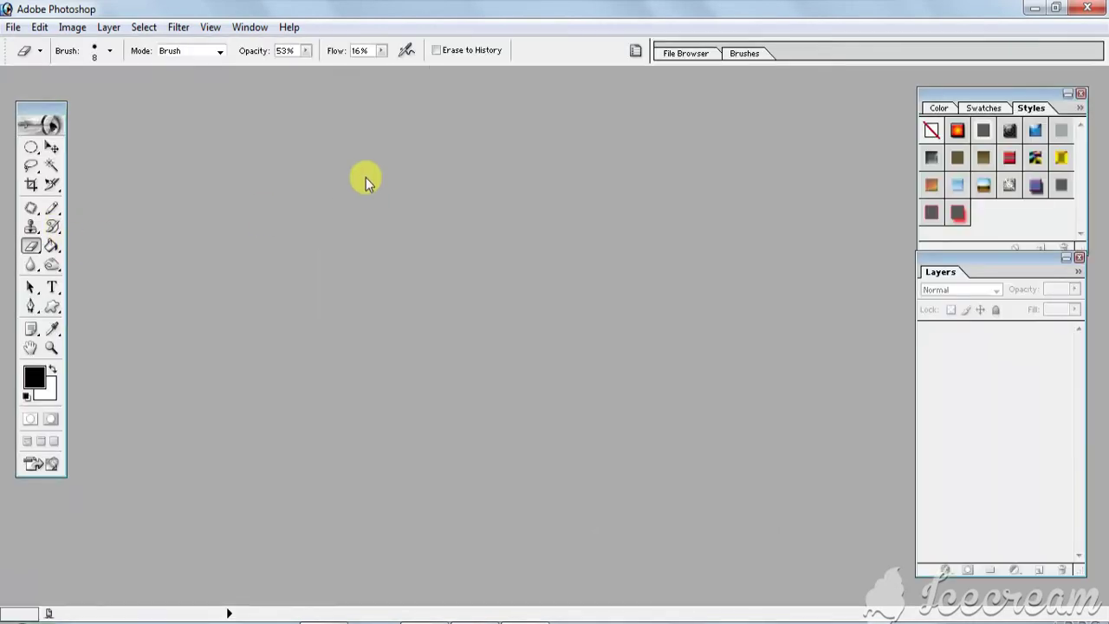
Drag girl-753112_1920.jpg from the Downloads folder into Photoshop to open it.
{"action": "left_click", "coordinate": [477, 620]}
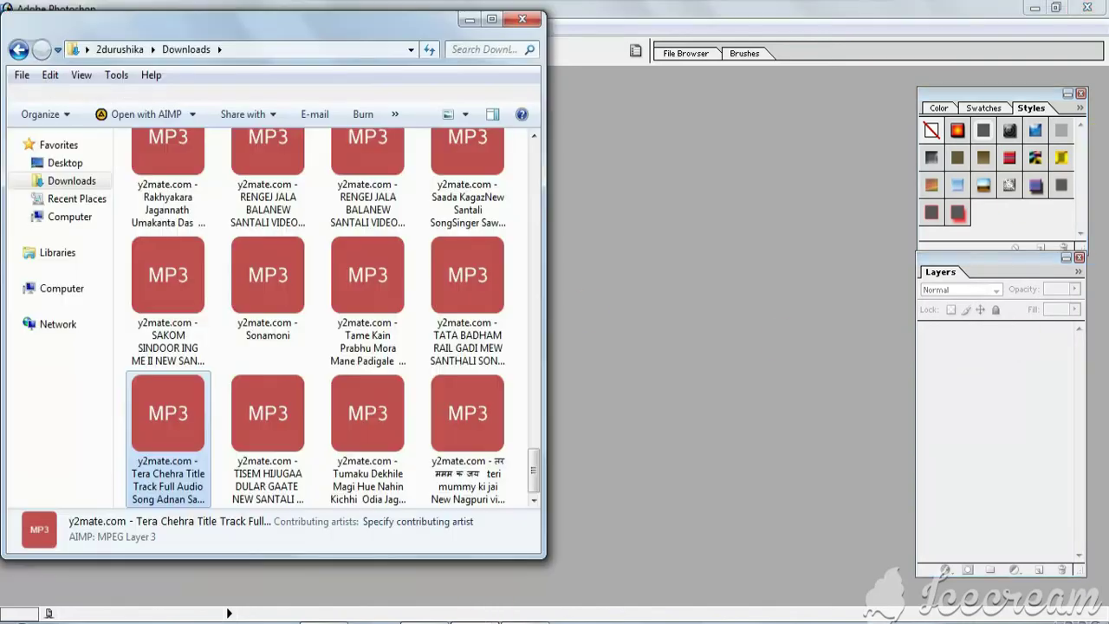
{"action": "left_click_drag", "start_coordinate": [538, 477], "coordinate": [541, 260]}
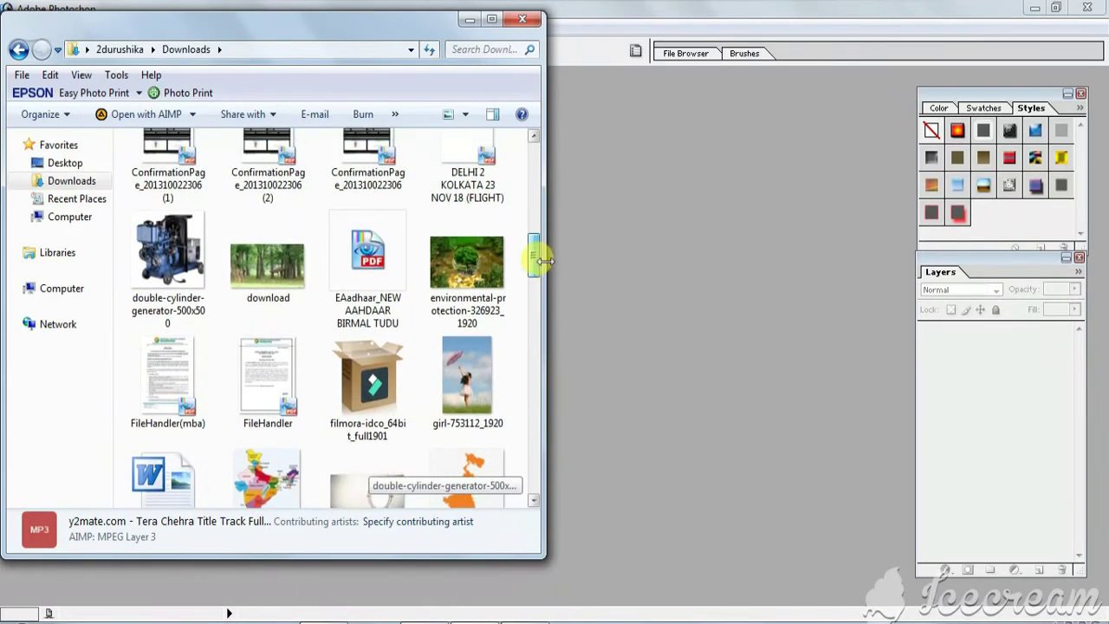
{"action": "left_click", "coordinate": [474, 392]}
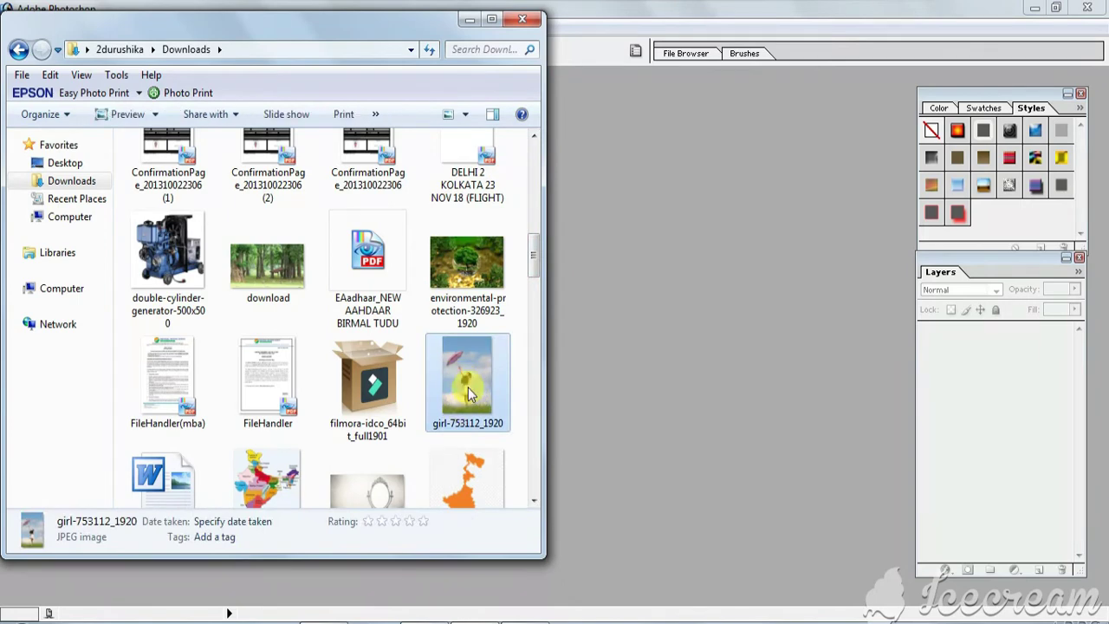
{"action": "mouse_move", "coordinate": [464, 416]}
{"action": "left_mouse_down"}
{"action": "mouse_move", "coordinate": [522, 619]}
{"action": "mouse_move", "coordinate": [555, 407]}
{"action": "left_mouse_up"}
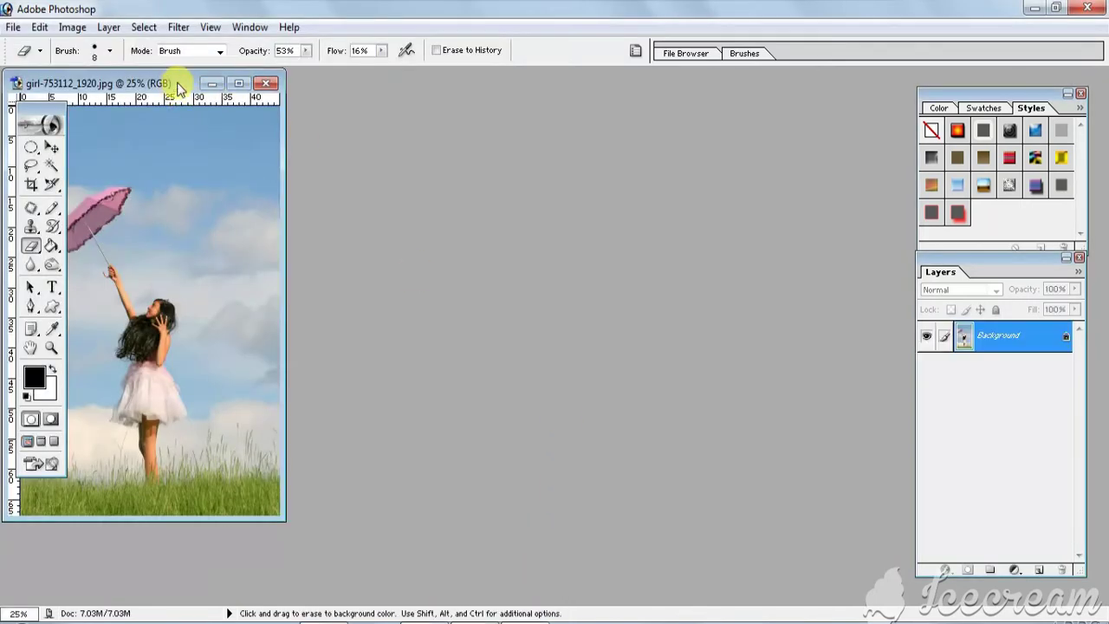
Maximize the photo window and convert the Background into Layer 0.
{"action": "mouse_move", "coordinate": [179, 85]}
{"action": "left_mouse_down"}
{"action": "mouse_move", "coordinate": [615, 105]}
{"action": "mouse_move", "coordinate": [746, 133]}
{"action": "left_mouse_up"}
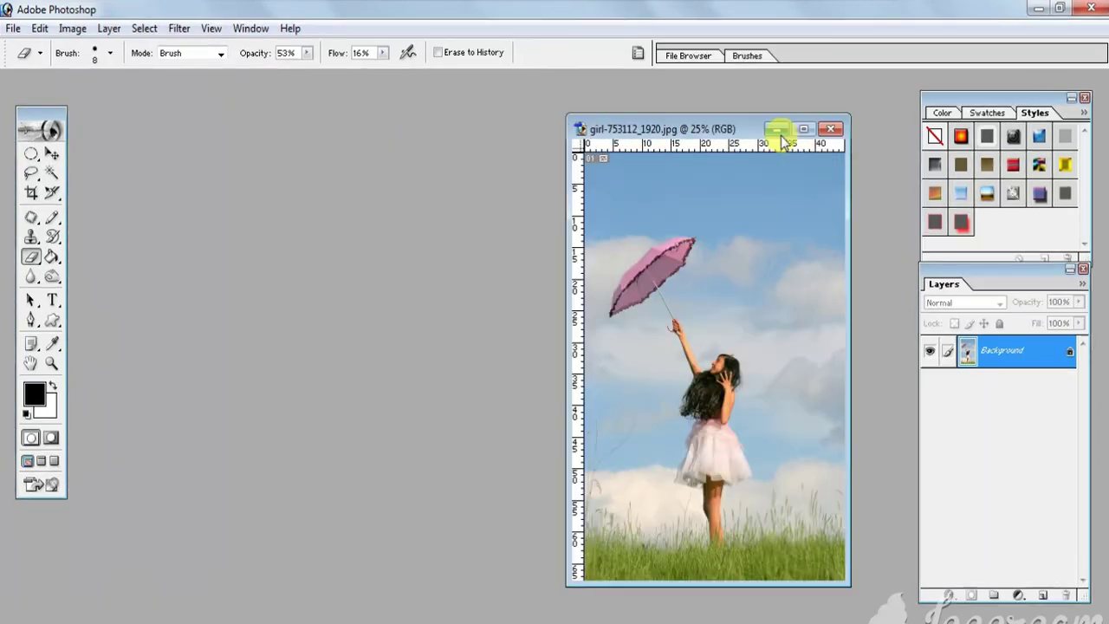
{"action": "left_click", "coordinate": [805, 129]}
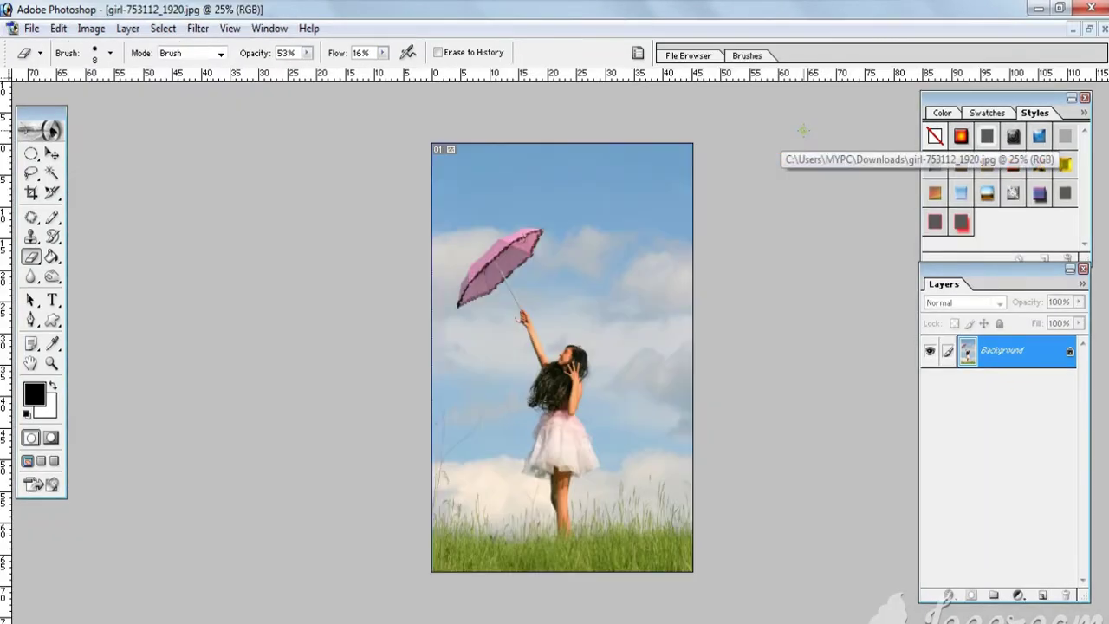
{"action": "double_click", "coordinate": [1045, 356]}
{"action": "left_click", "coordinate": [671, 311]}
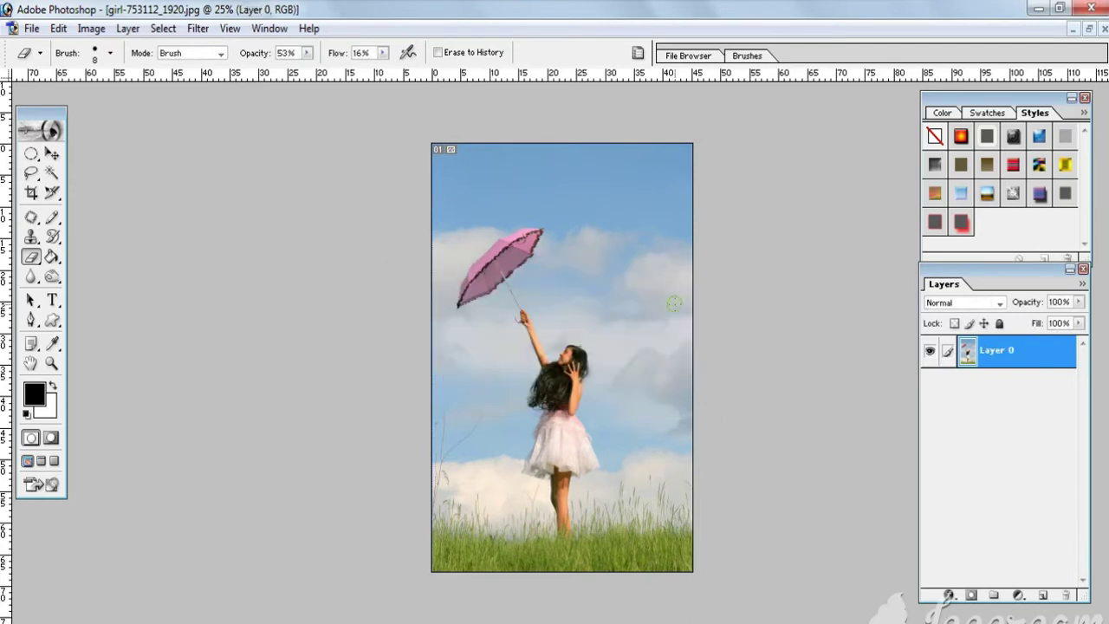
Add a new Layer 1 above the photo and fill it with black.
{"action": "left_click", "coordinate": [1039, 597]}
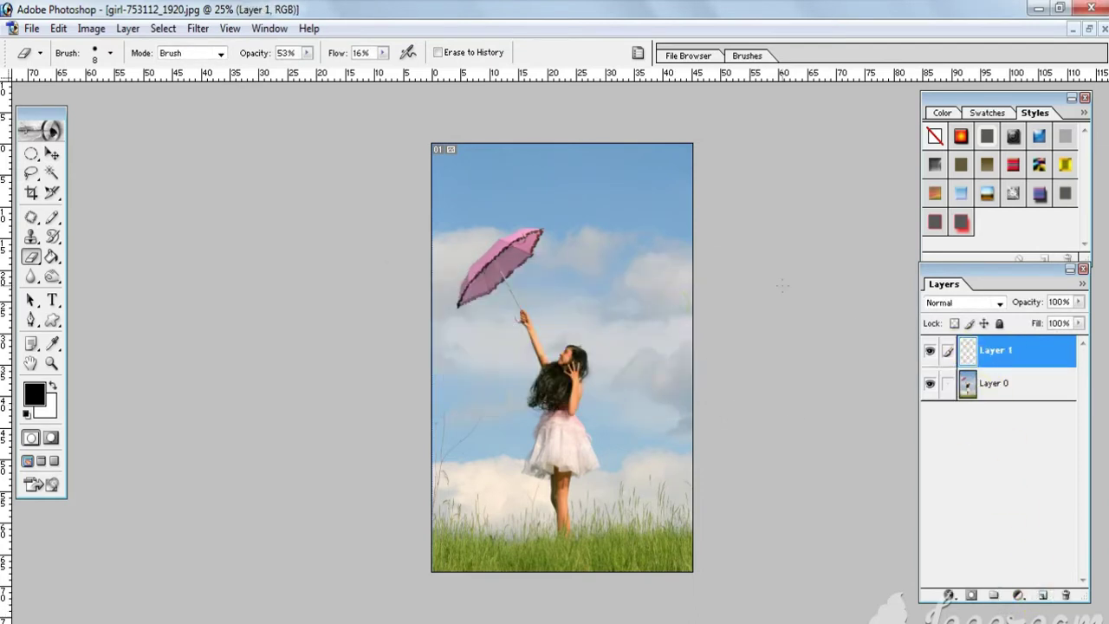
{"action": "left_click", "coordinate": [53, 383]}
{"action": "key", "text": "ctrl+BackSpace"}
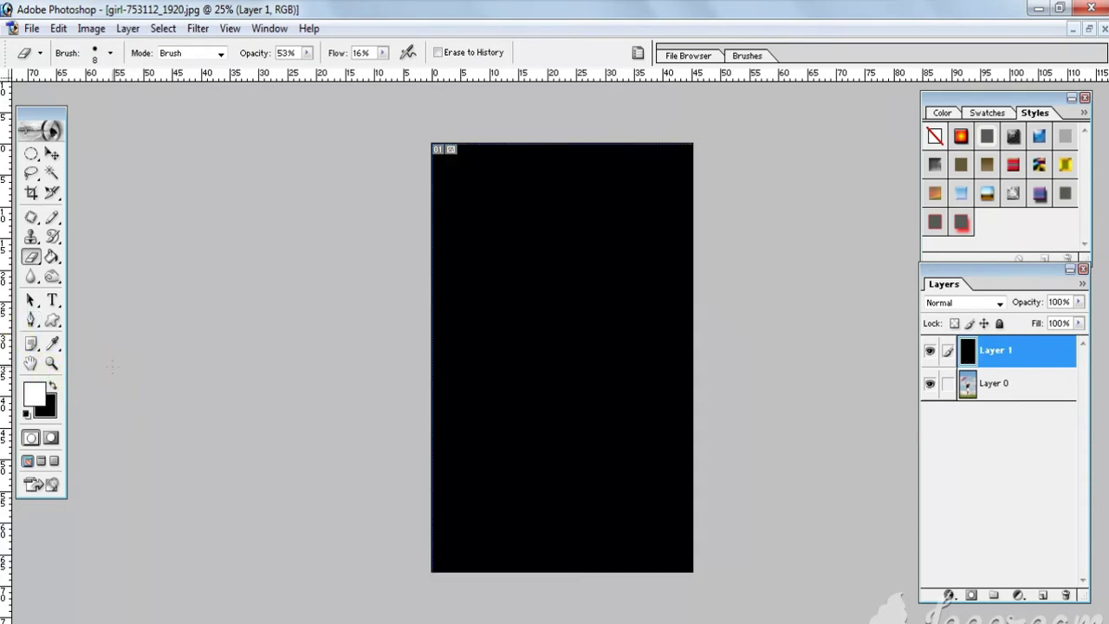
Apply the Pointillize filter with cell size 22 to the black Layer 1.
{"action": "left_click", "coordinate": [199, 29]}
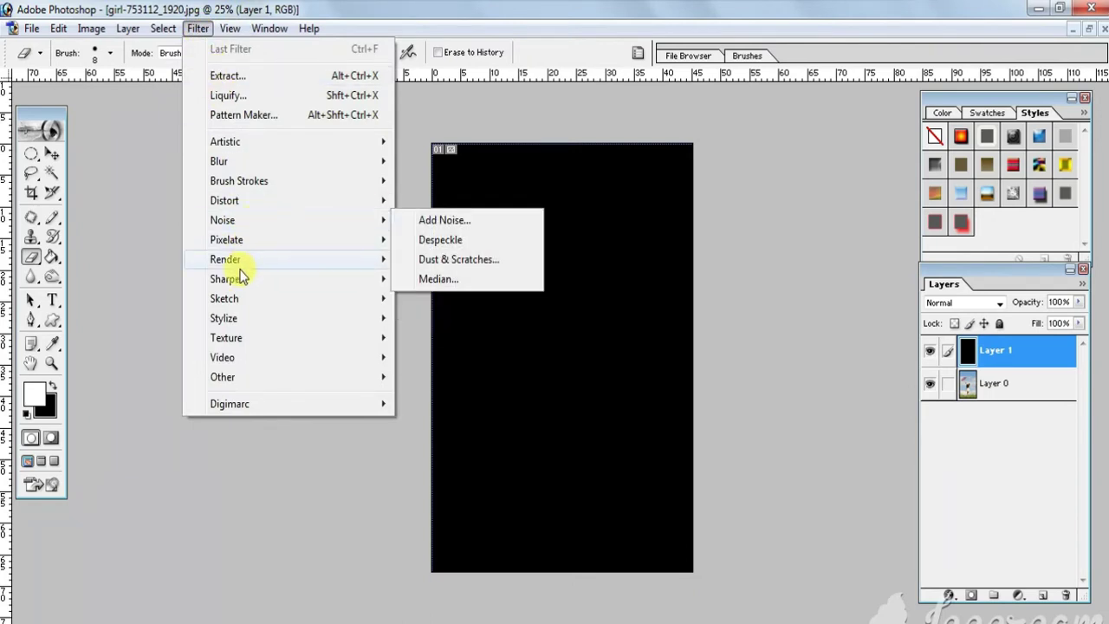
{"action": "mouse_move", "coordinate": [227, 239]}
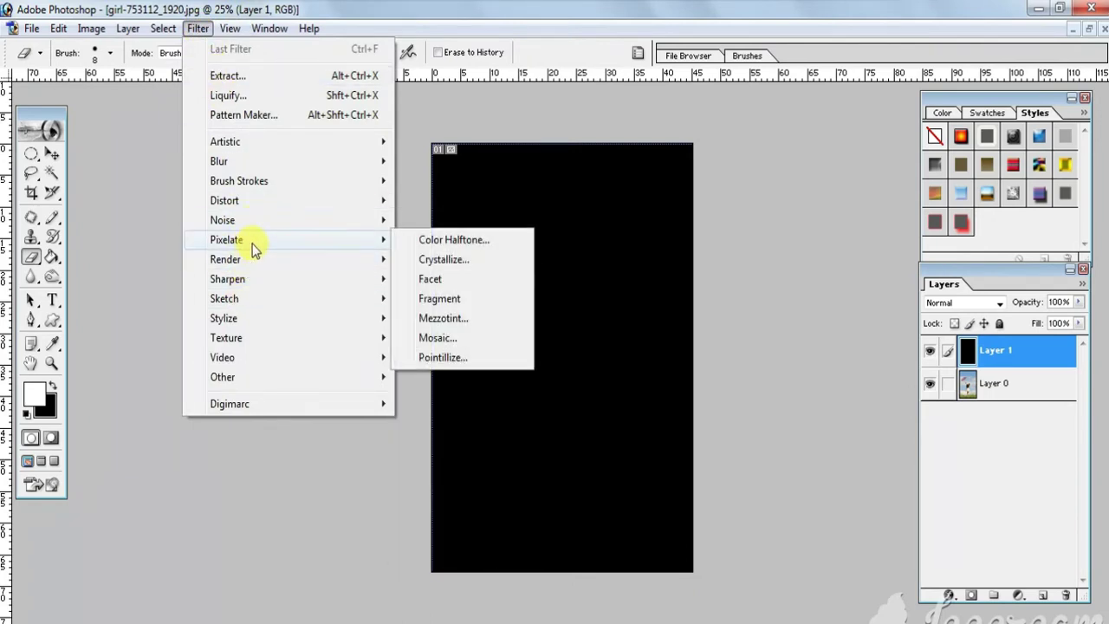
{"action": "left_click", "coordinate": [438, 357]}
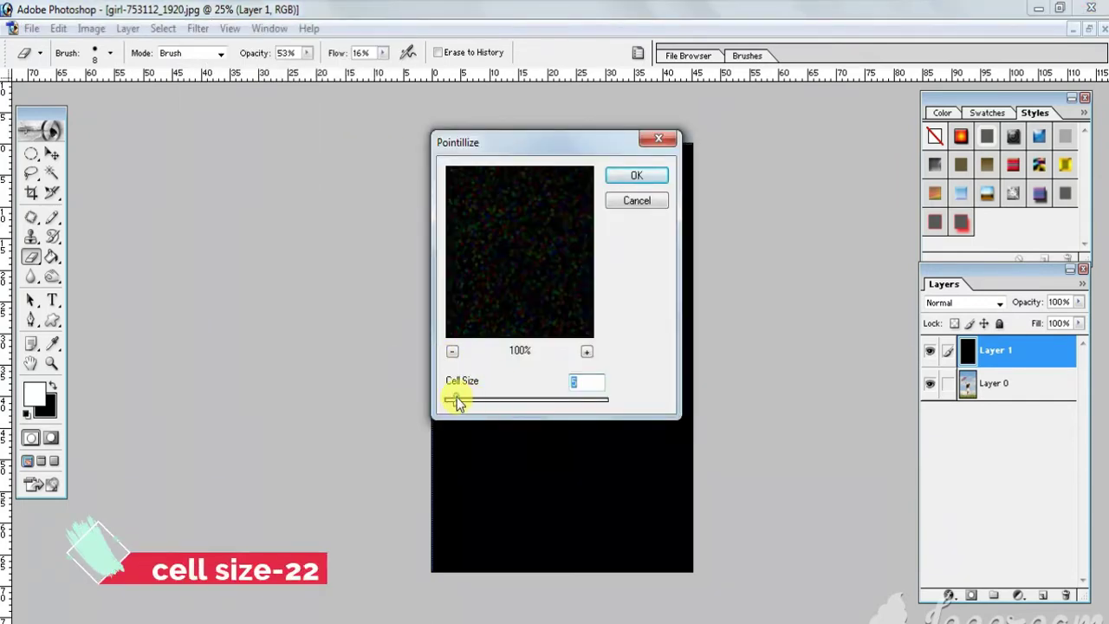
{"action": "left_click_drag", "start_coordinate": [455, 400], "coordinate": [466, 401]}
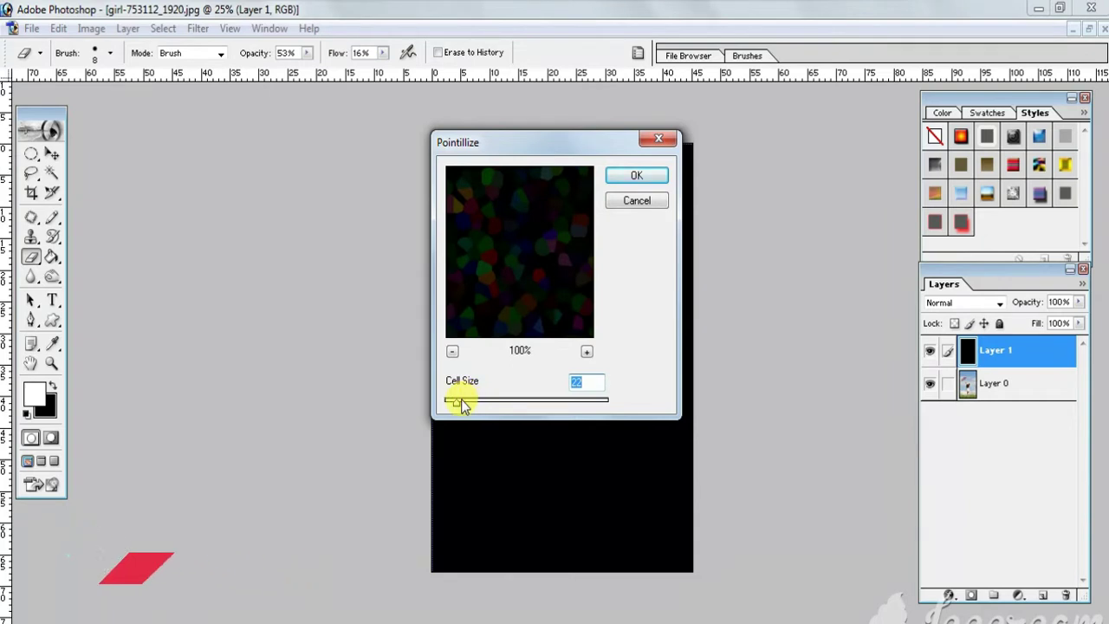
{"action": "left_click", "coordinate": [641, 175]}
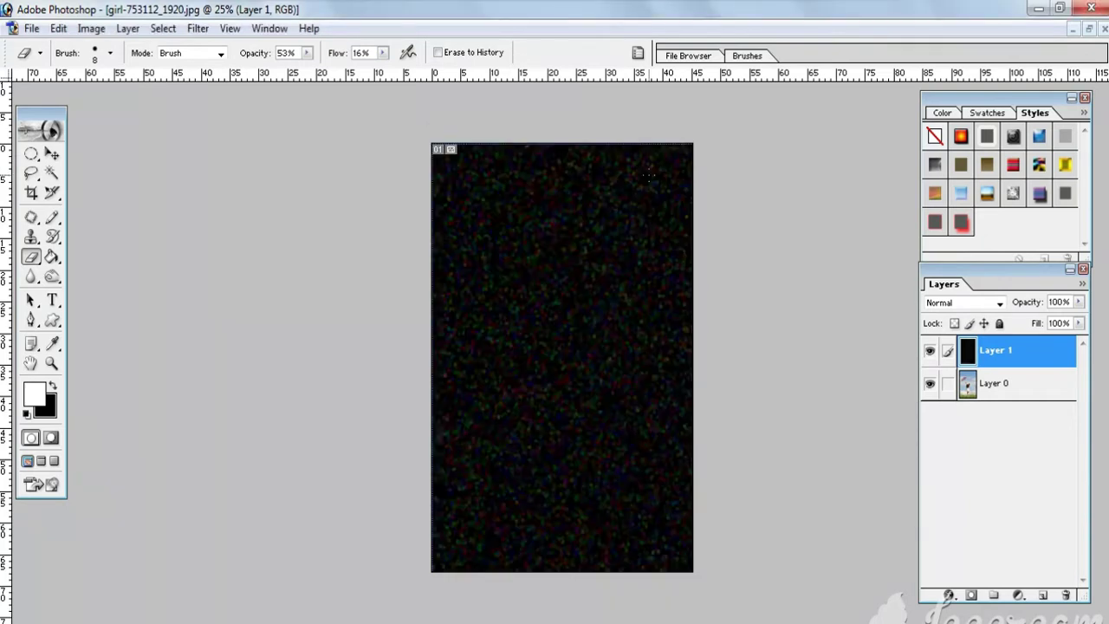
Apply a Threshold at level 27 to Layer 1, leaving white speckles on black.
{"action": "left_click", "coordinate": [94, 33]}
{"action": "mouse_move", "coordinate": [128, 75]}
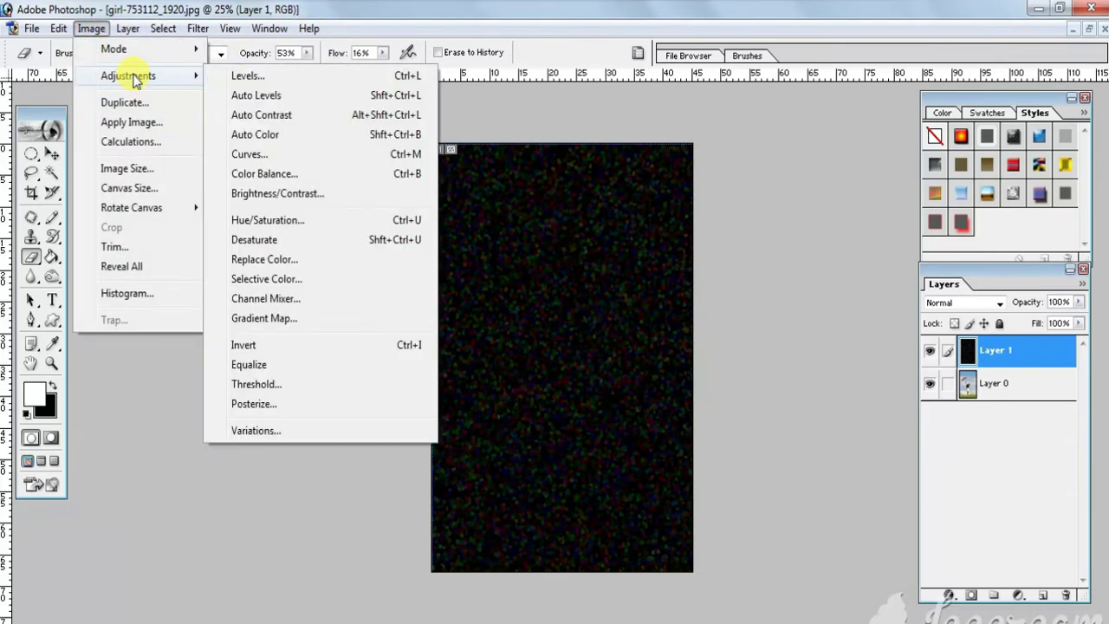
{"action": "left_click", "coordinate": [257, 384]}
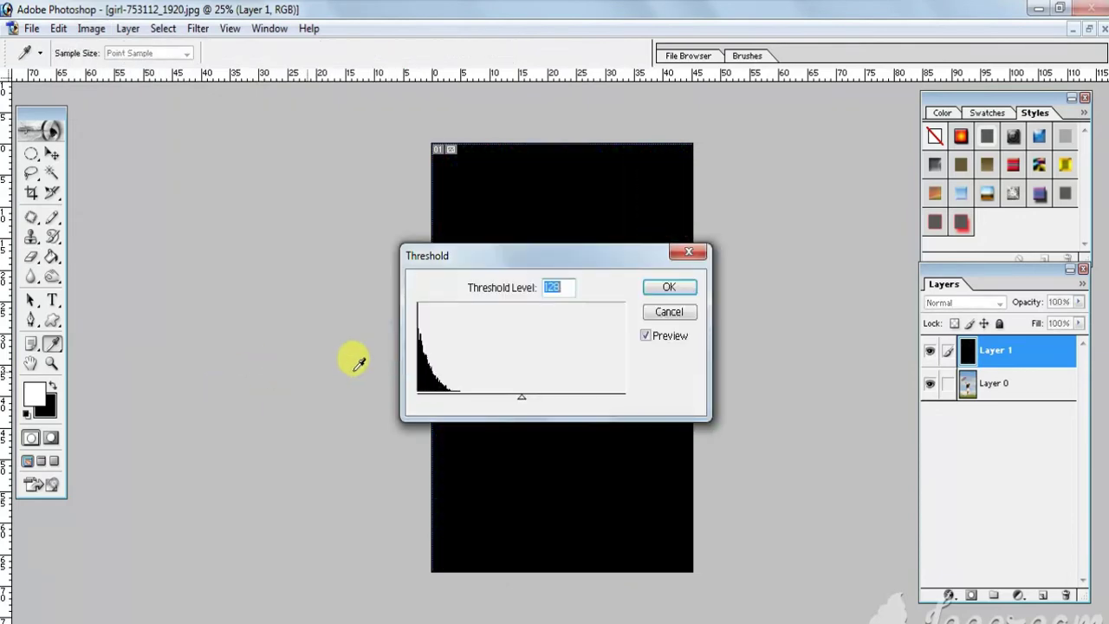
{"action": "left_click_drag", "start_coordinate": [520, 398], "coordinate": [442, 397]}
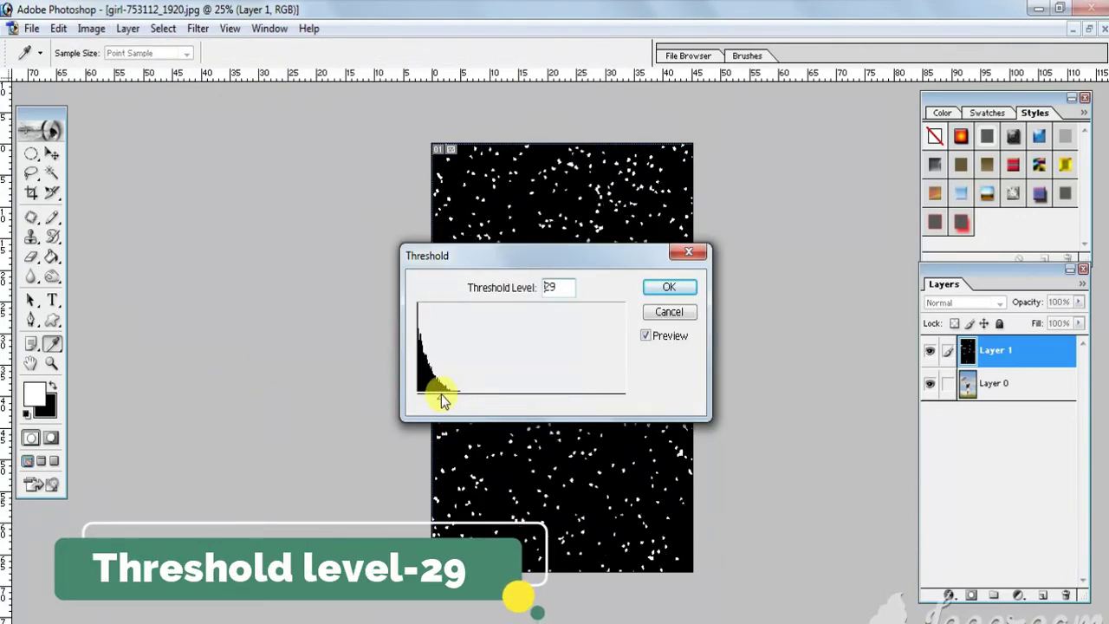
{"action": "left_click", "coordinate": [669, 287]}
{"action": "key", "text": "e"}
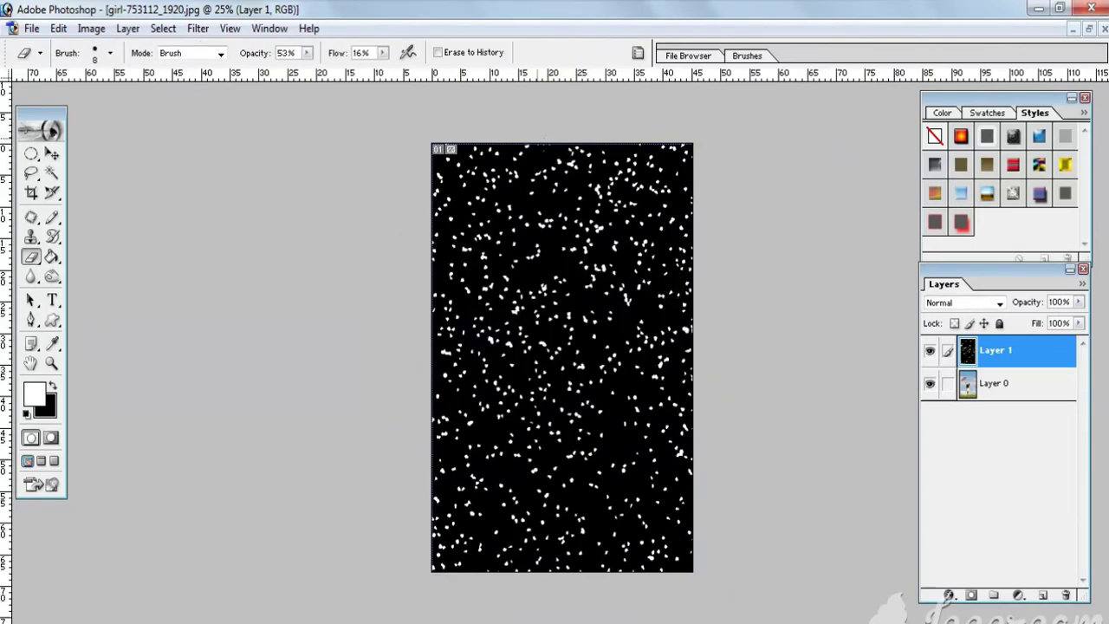
Switch Layer 1's blend mode to Screen so the speckles overlay the photo.
{"action": "left_click", "coordinate": [1001, 303]}
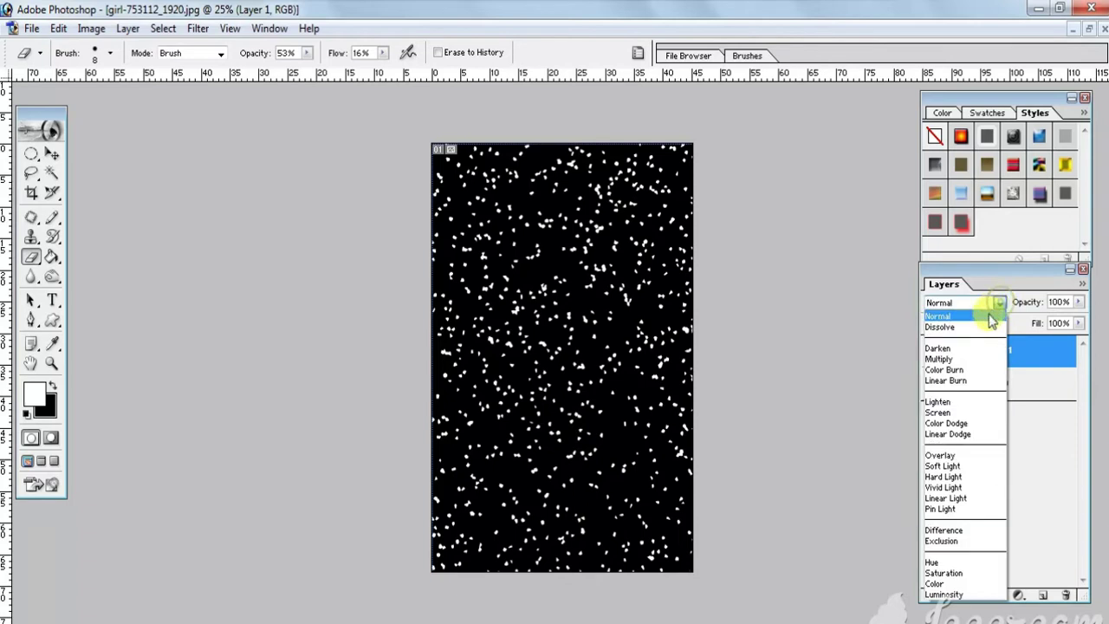
{"action": "left_click", "coordinate": [970, 410]}
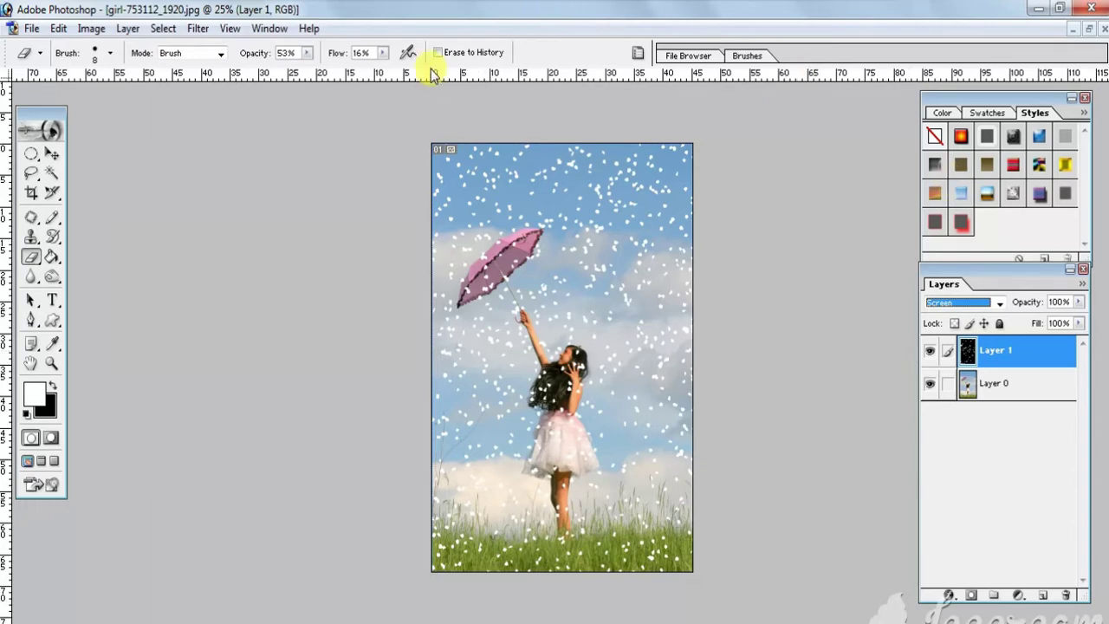
{"action": "left_click", "coordinate": [198, 31]}
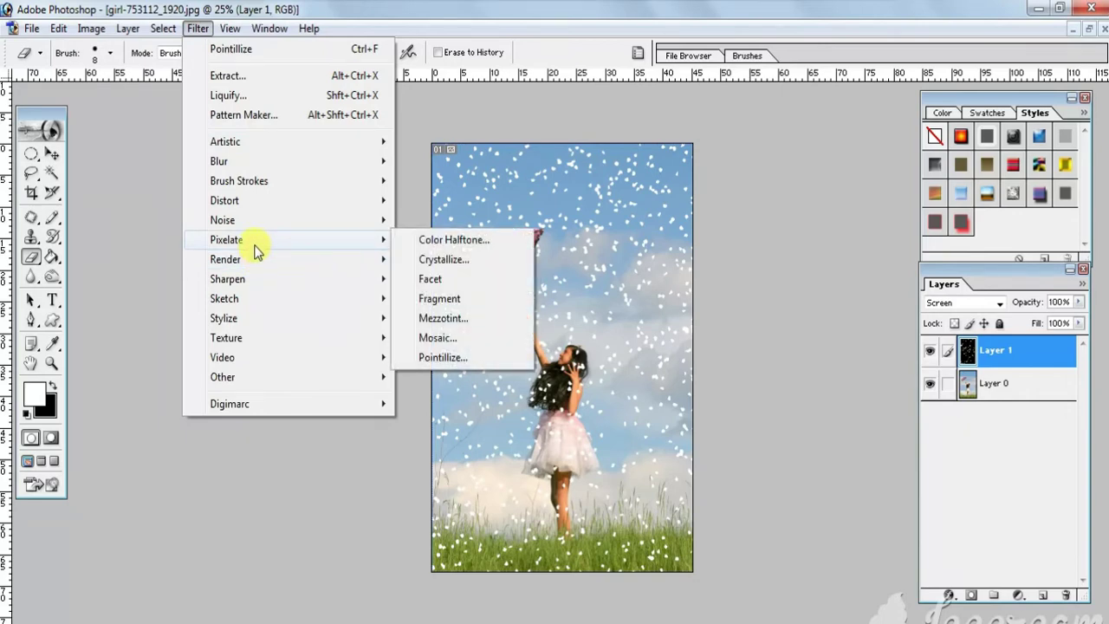
{"action": "mouse_move", "coordinate": [286, 161]}
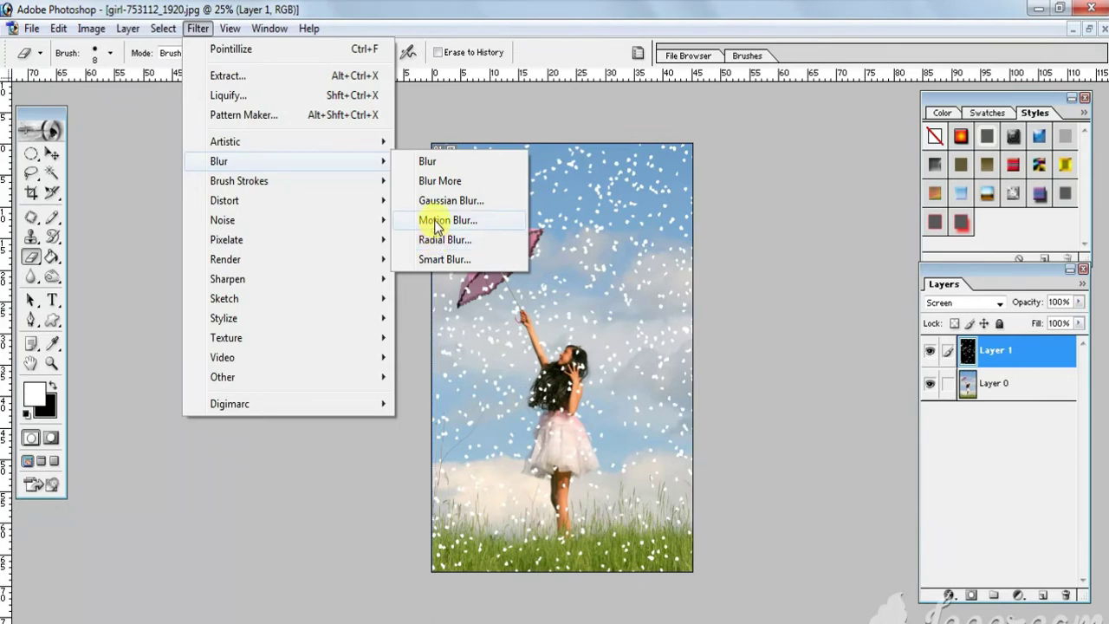
Motion-blur the speckle layer at a -67° angle and 99-pixel distance into rain streaks.
{"action": "left_click", "coordinate": [436, 220]}
{"action": "left_click_drag", "start_coordinate": [731, 143], "coordinate": [321, 181]}
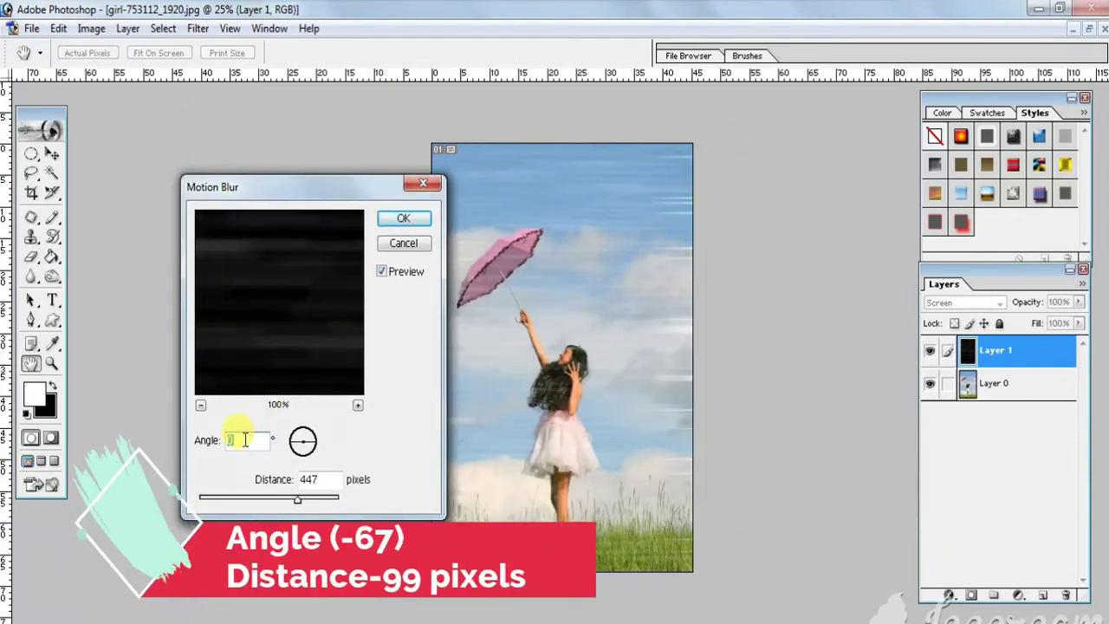
{"action": "type", "text": "-"}
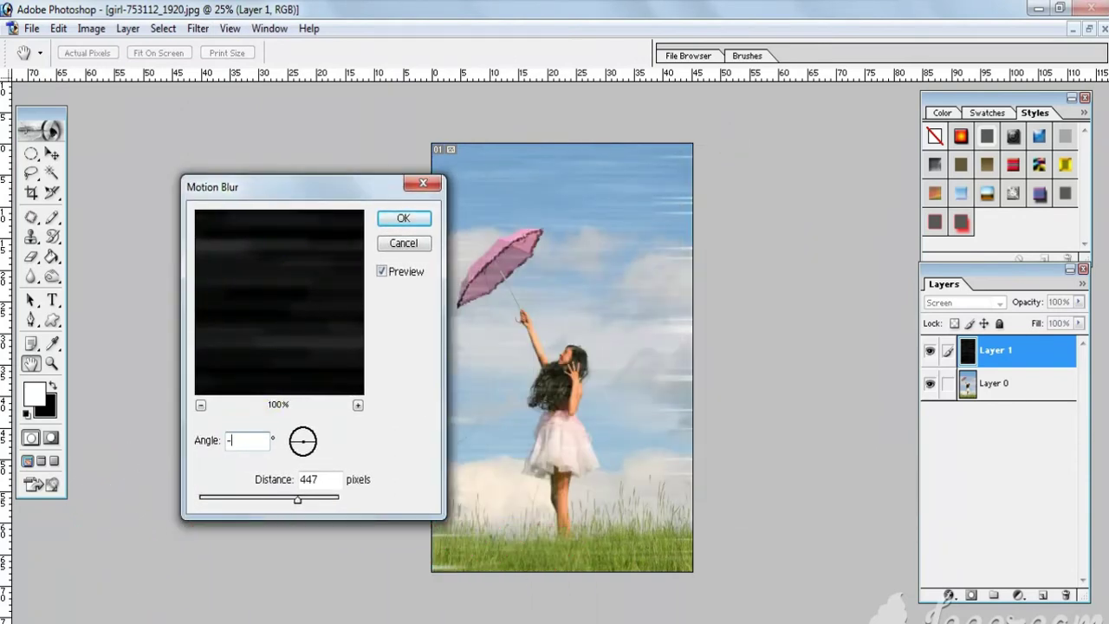
{"action": "type", "text": "67"}
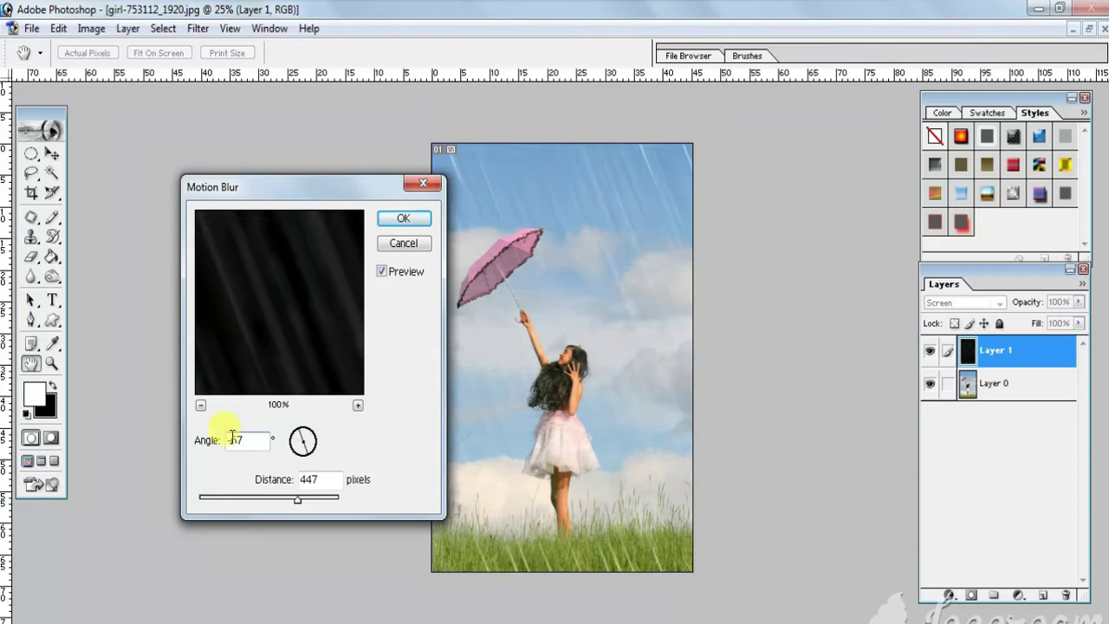
{"action": "left_click_drag", "start_coordinate": [297, 500], "coordinate": [275, 501]}
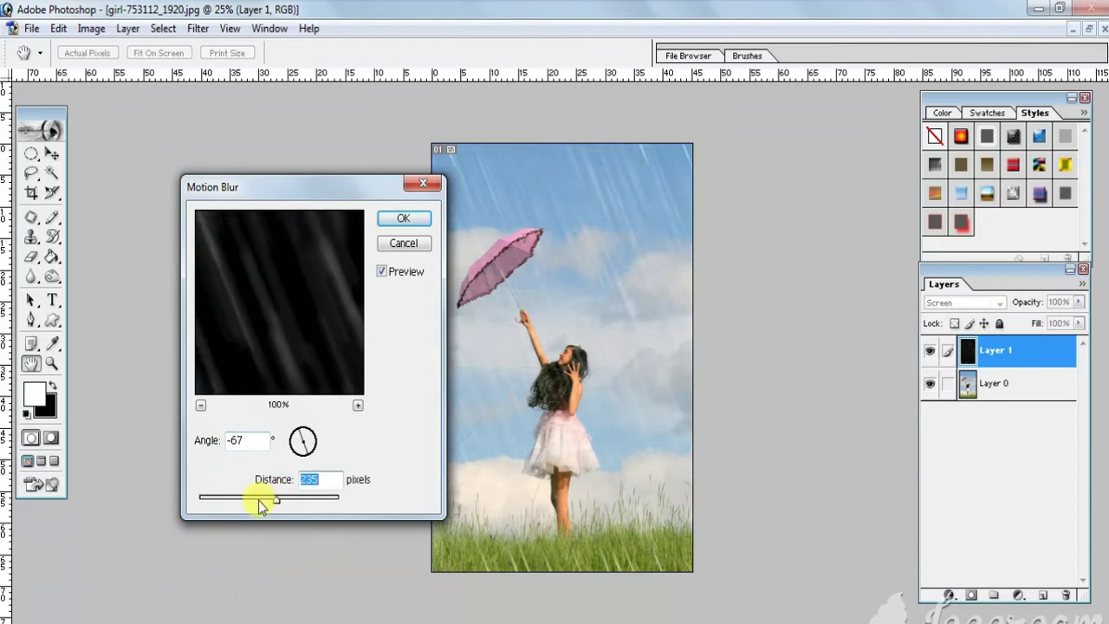
{"action": "left_click", "coordinate": [259, 500]}
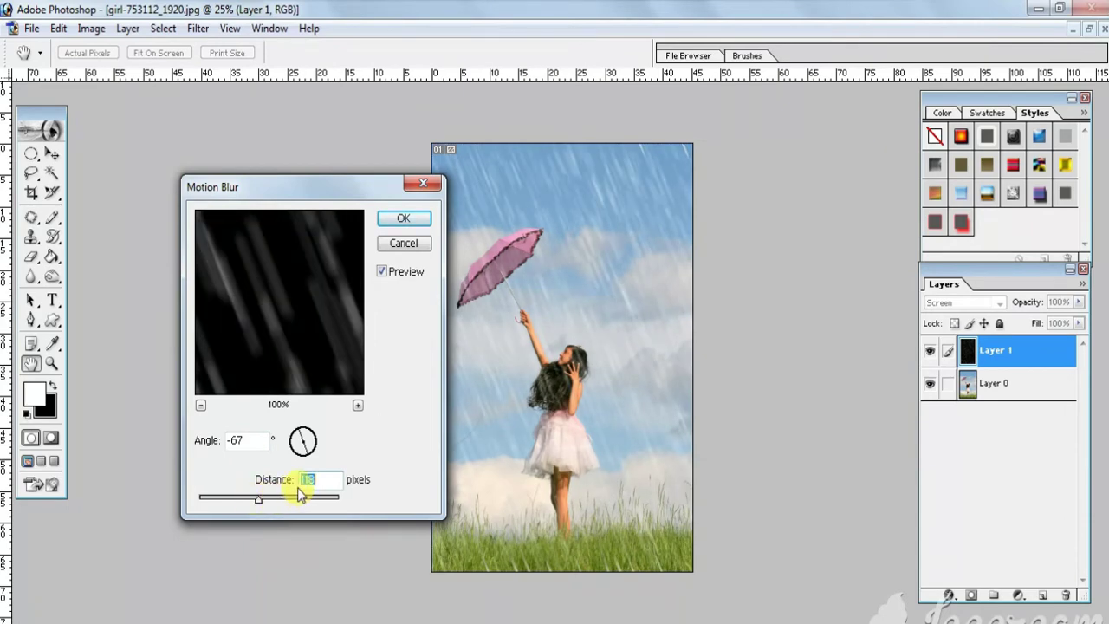
{"action": "type", "text": "12"}
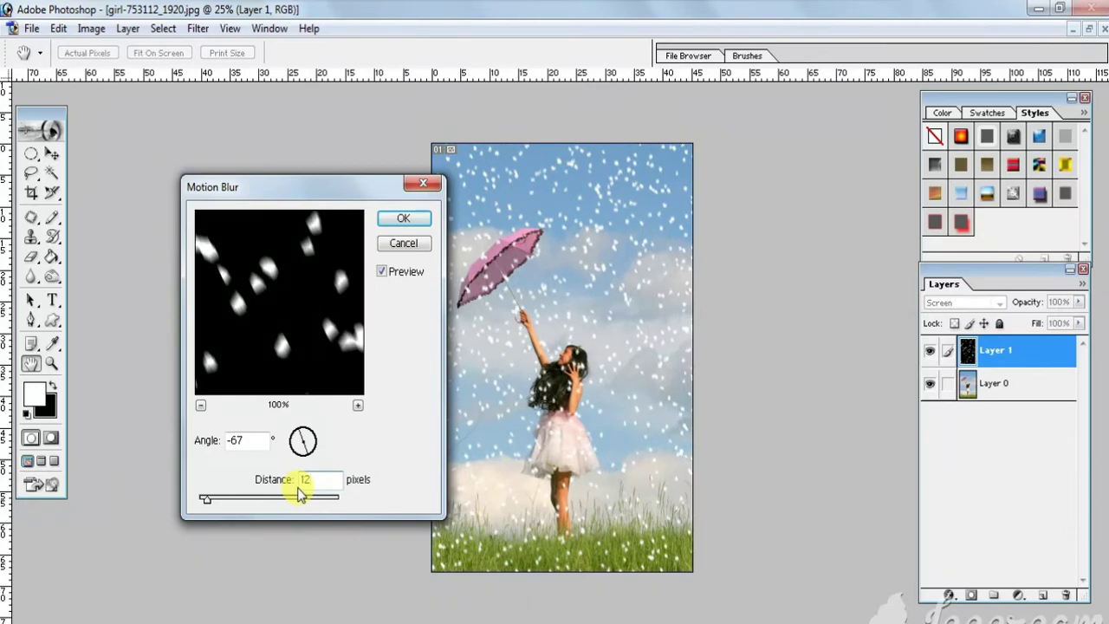
{"action": "mouse_move", "coordinate": [208, 501]}
{"action": "left_mouse_down"}
{"action": "mouse_move", "coordinate": [263, 498]}
{"action": "mouse_move", "coordinate": [252, 499]}
{"action": "left_mouse_up"}
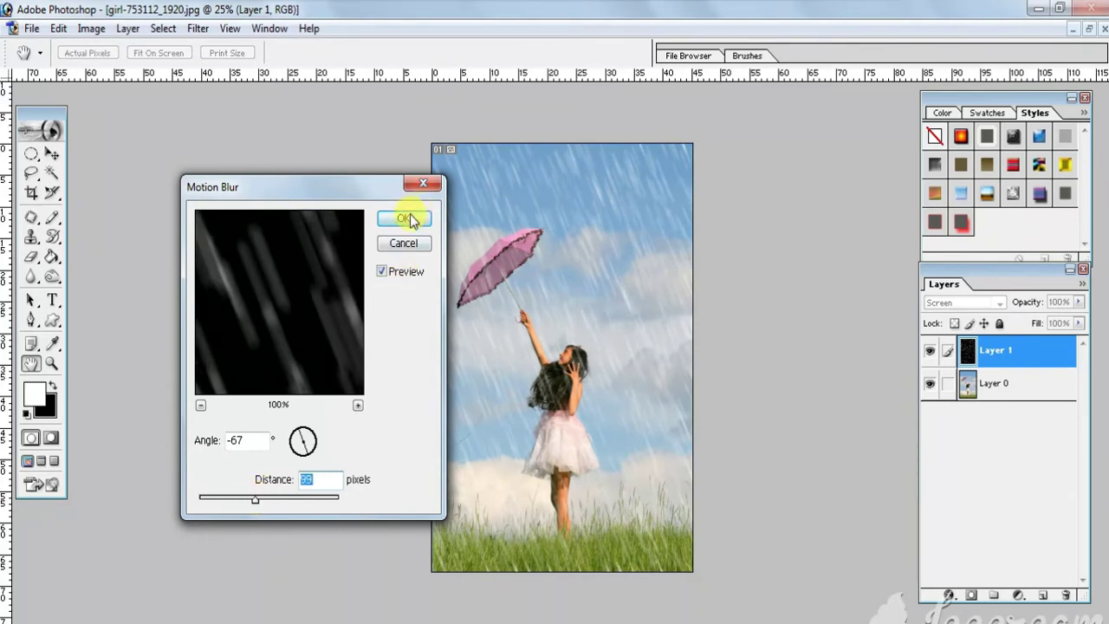
{"action": "left_click", "coordinate": [404, 219]}
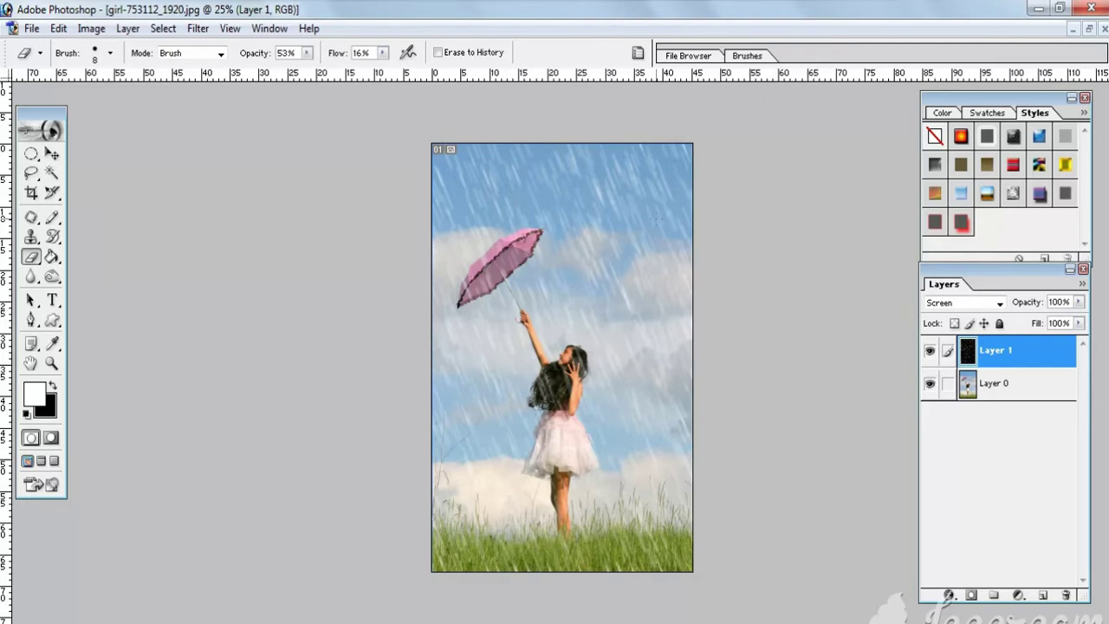
Start an Unsharp Mask on the rain layer, trying Amount 62 with small radius and threshold.
{"action": "left_click", "coordinate": [199, 30]}
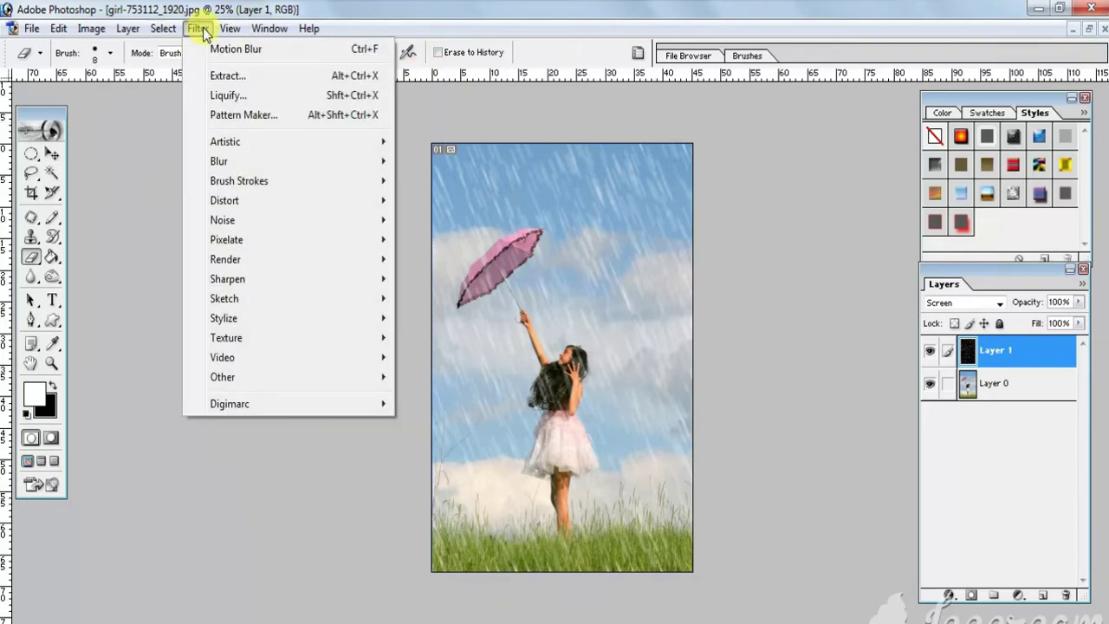
{"action": "mouse_move", "coordinate": [227, 279]}
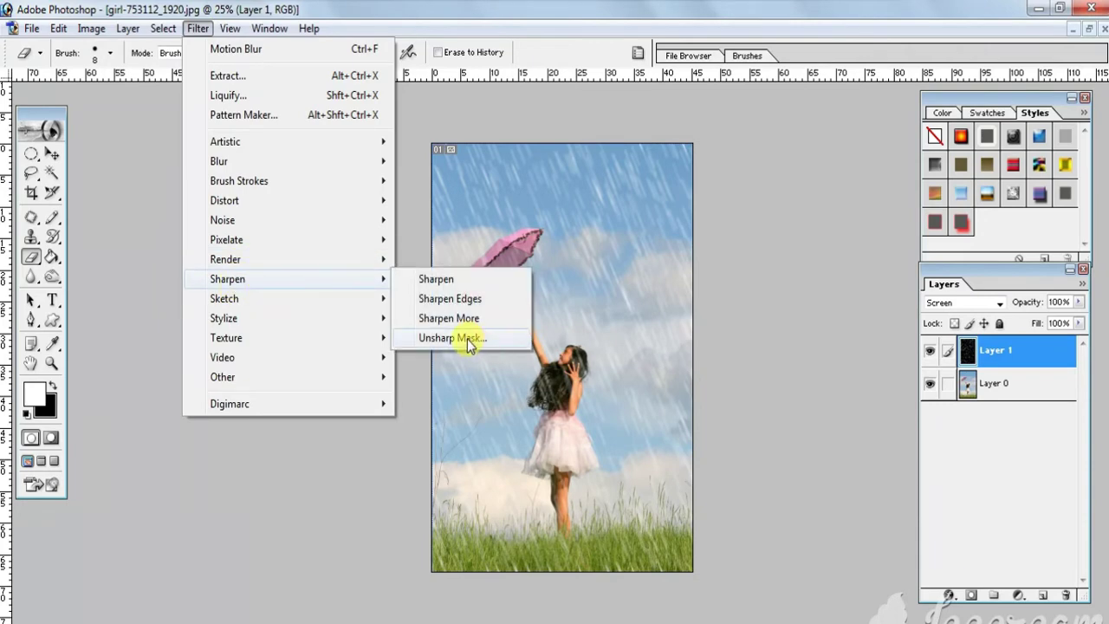
{"action": "left_click", "coordinate": [469, 343]}
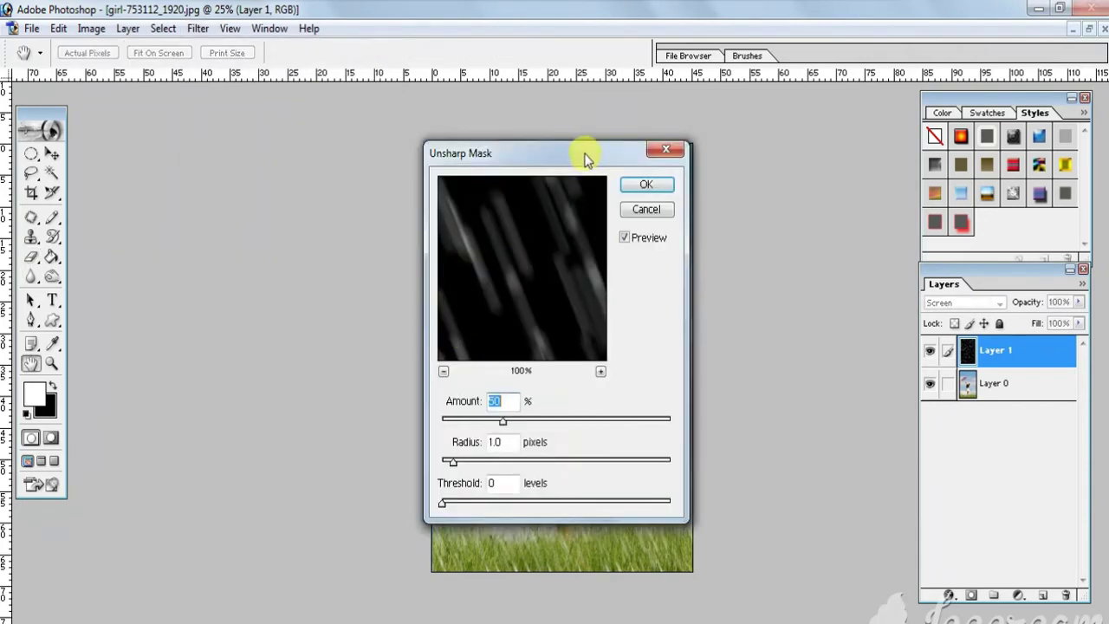
{"action": "left_click_drag", "start_coordinate": [584, 158], "coordinate": [232, 155]}
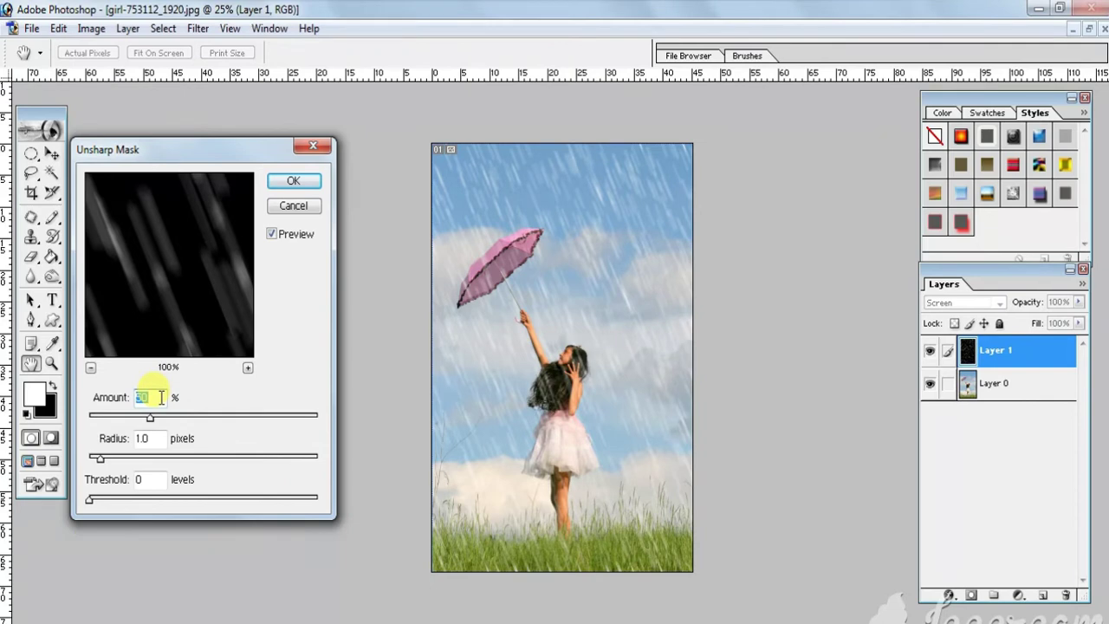
{"action": "type", "text": "62"}
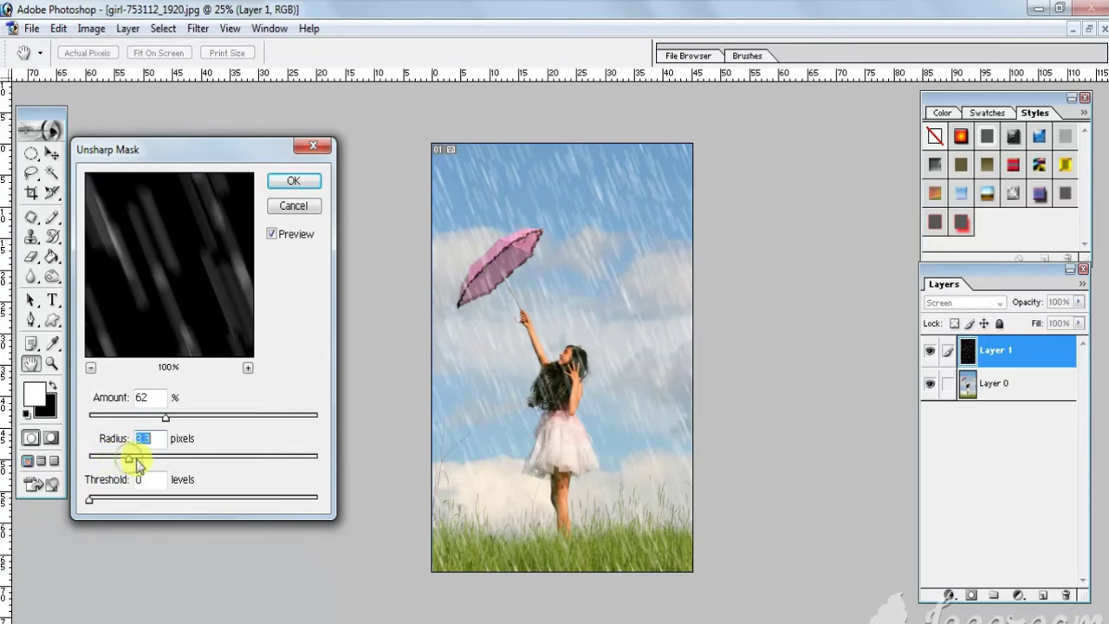
{"action": "left_click_drag", "start_coordinate": [129, 459], "coordinate": [167, 460]}
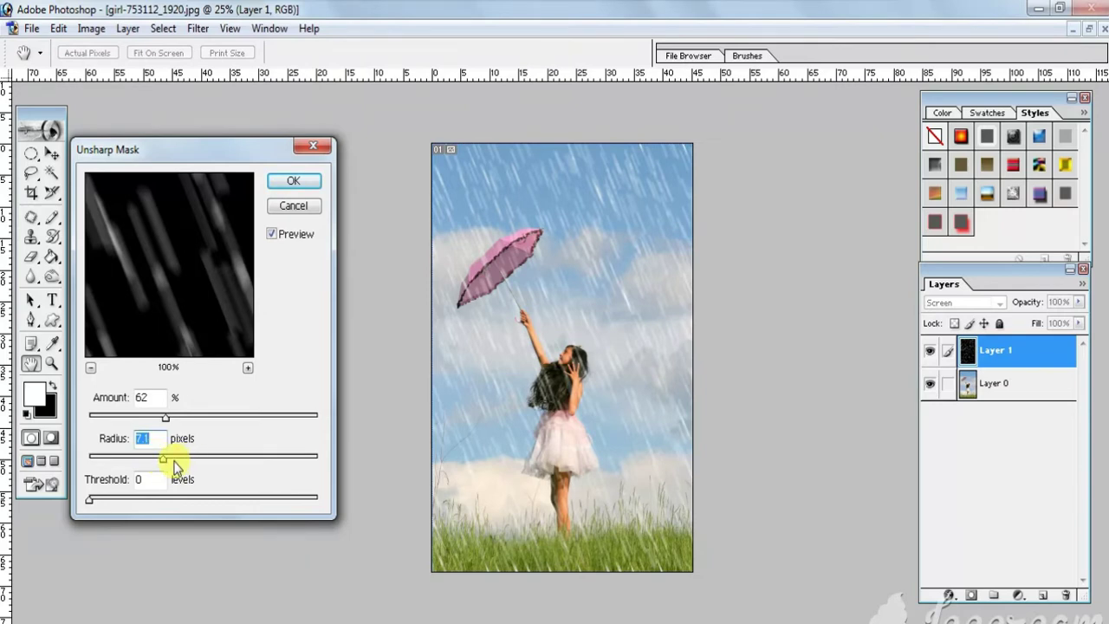
{"action": "left_click_drag", "start_coordinate": [167, 461], "coordinate": [168, 462]}
{"action": "left_click_drag", "start_coordinate": [124, 498], "coordinate": [322, 499]}
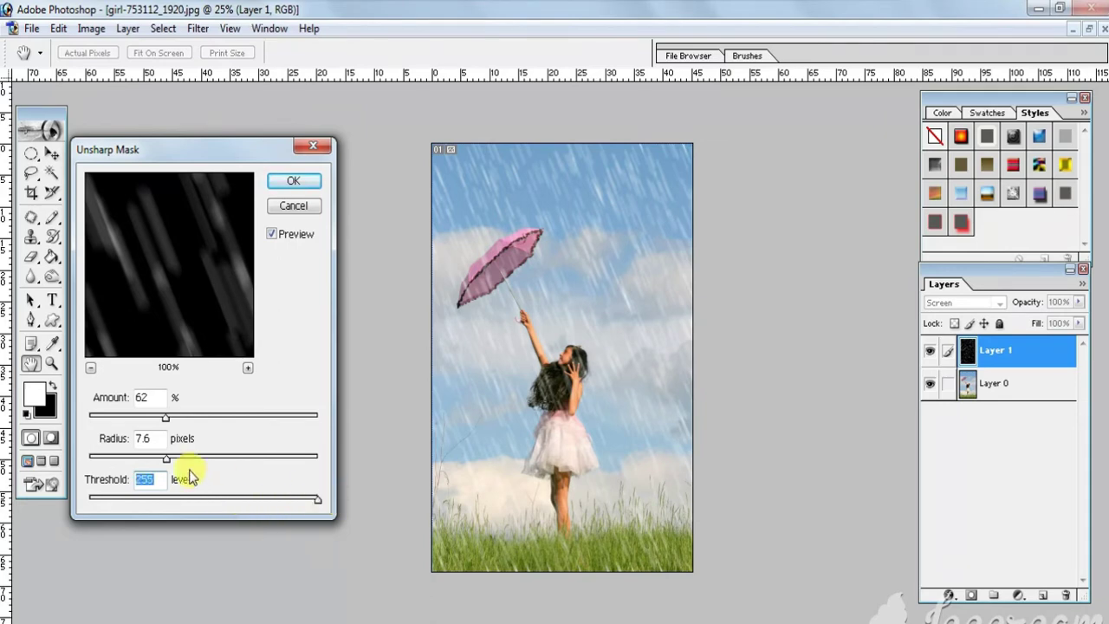
Settle the Unsharp Mask at Amount 64%, Radius 40.9 pixels and Threshold 72 levels.
{"action": "mouse_move", "coordinate": [187, 459]}
{"action": "left_mouse_down"}
{"action": "mouse_move", "coordinate": [329, 451]}
{"action": "mouse_move", "coordinate": [238, 458]}
{"action": "left_mouse_up"}
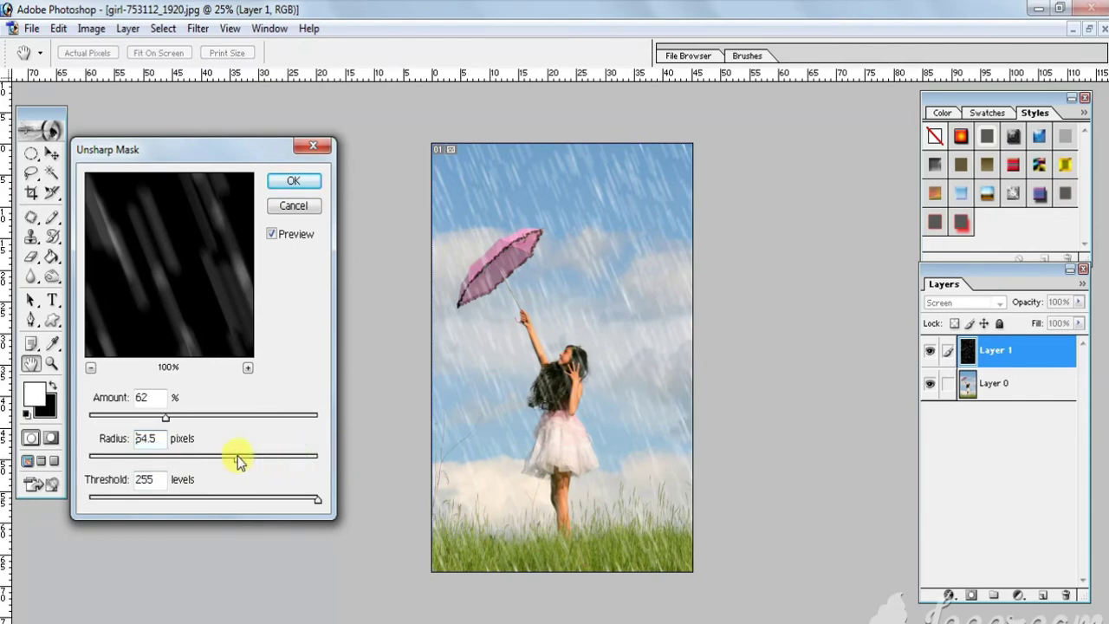
{"action": "mouse_move", "coordinate": [167, 421]}
{"action": "left_mouse_down"}
{"action": "mouse_move", "coordinate": [254, 421]}
{"action": "mouse_move", "coordinate": [167, 421]}
{"action": "left_mouse_up"}
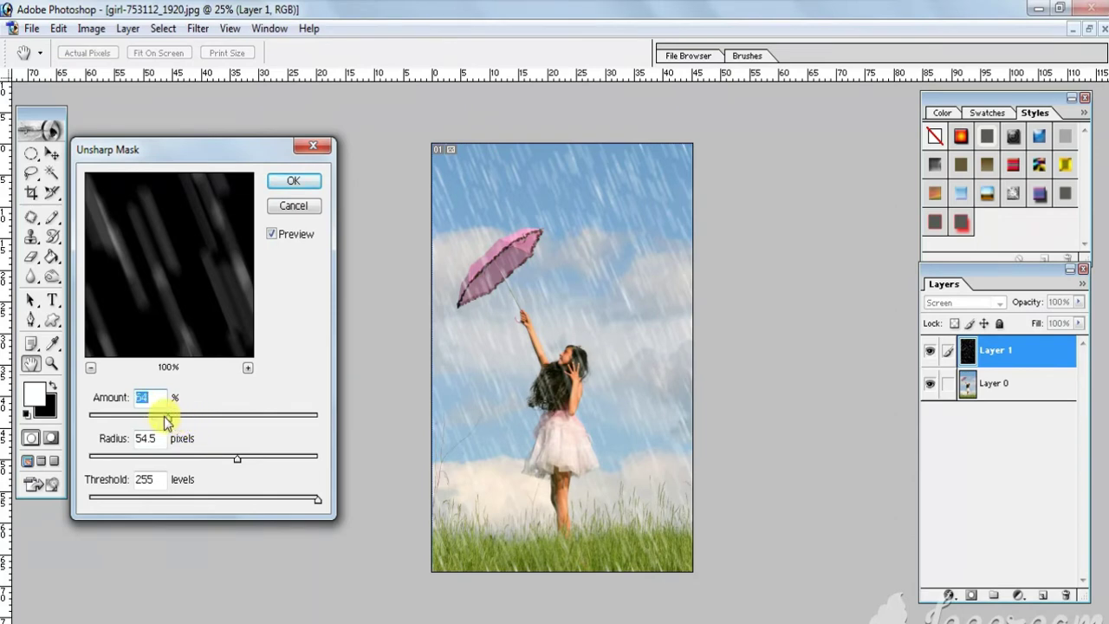
{"action": "left_click", "coordinate": [179, 456]}
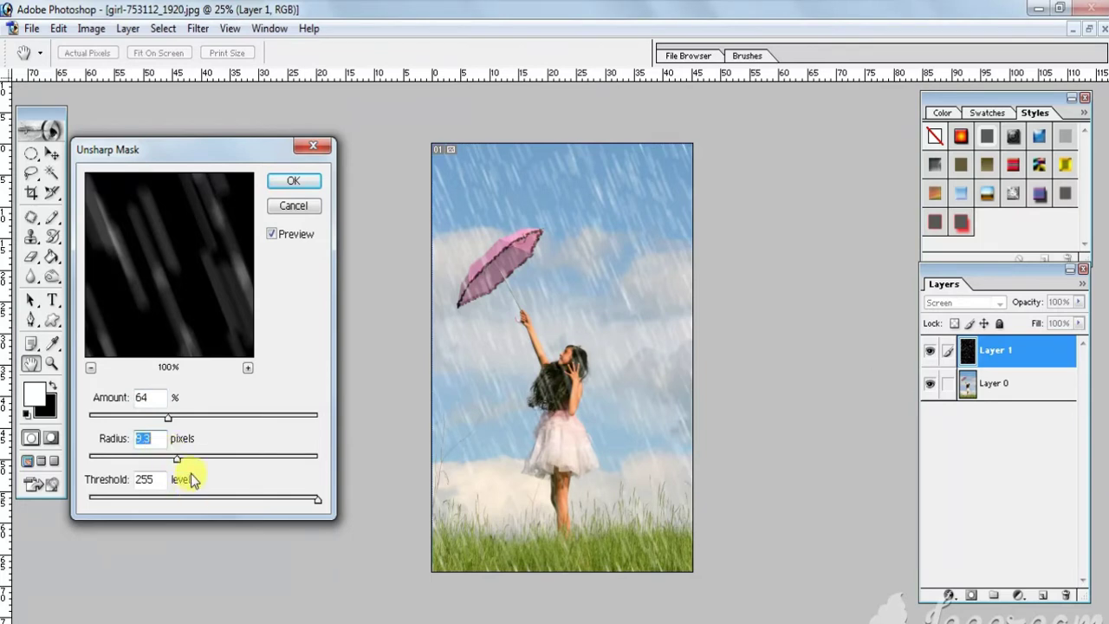
{"action": "left_click_drag", "start_coordinate": [201, 457], "coordinate": [255, 459]}
{"action": "left_click", "coordinate": [170, 496]}
{"action": "left_click_drag", "start_coordinate": [136, 502], "coordinate": [89, 498]}
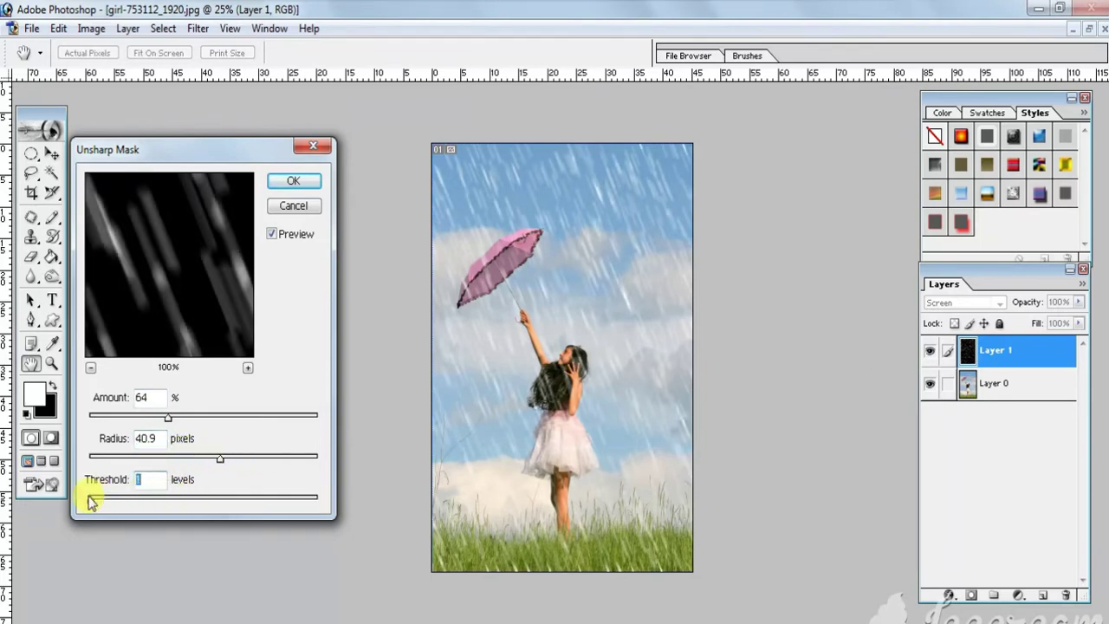
{"action": "left_click", "coordinate": [190, 497]}
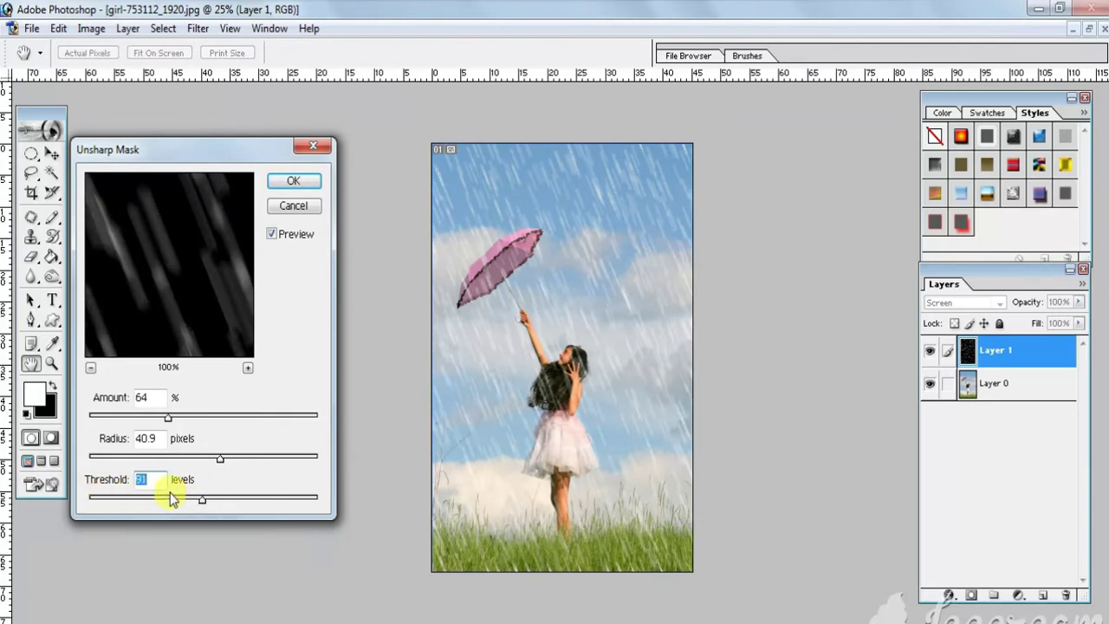
{"action": "left_click", "coordinate": [177, 497]}
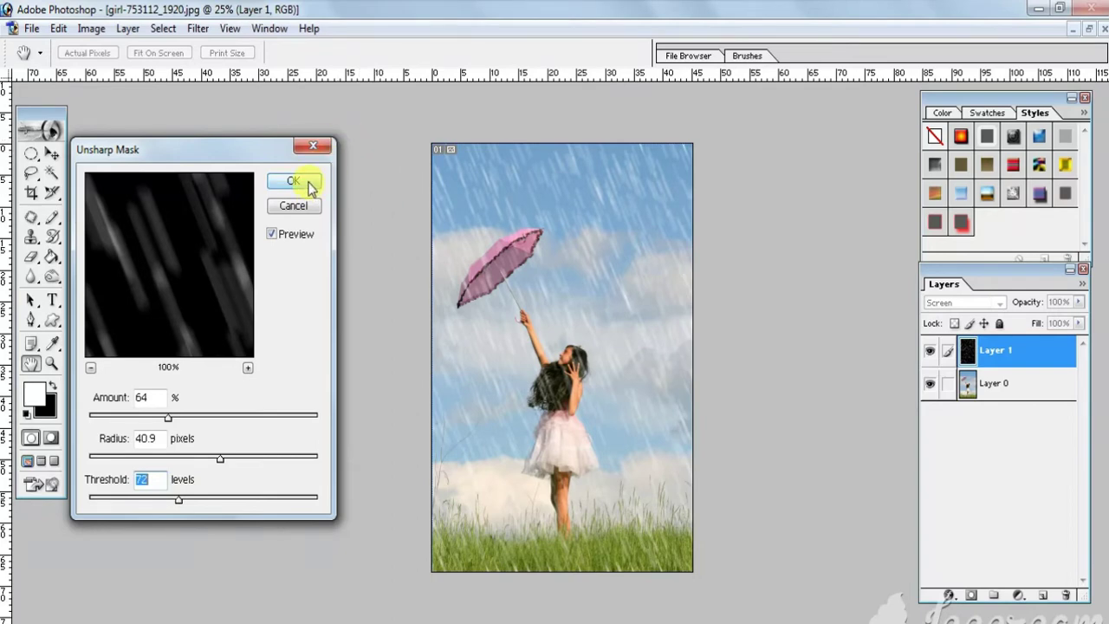
Apply the sharpening, then add a second Motion Blur at -67° with 95-pixel distance.
{"action": "left_click", "coordinate": [294, 181]}
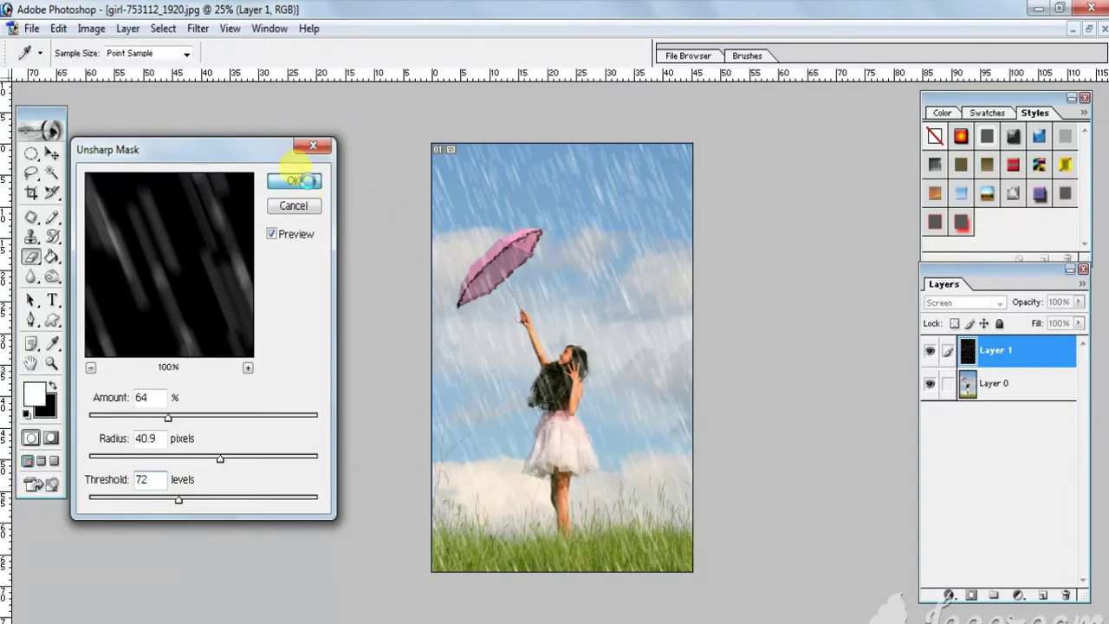
{"action": "key", "text": "e"}
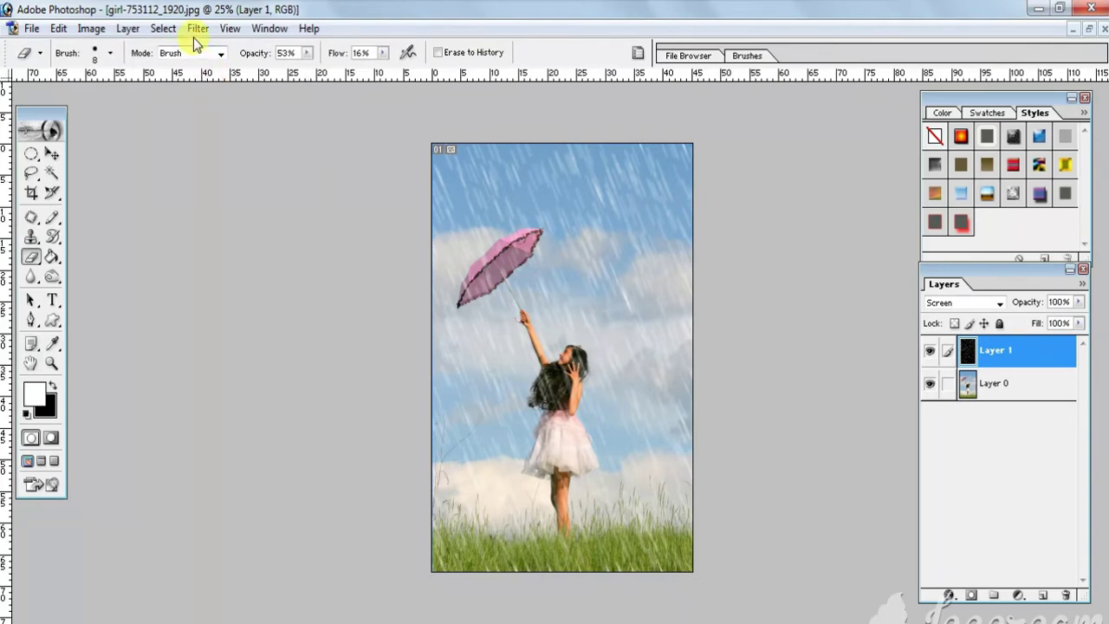
{"action": "left_click", "coordinate": [198, 27]}
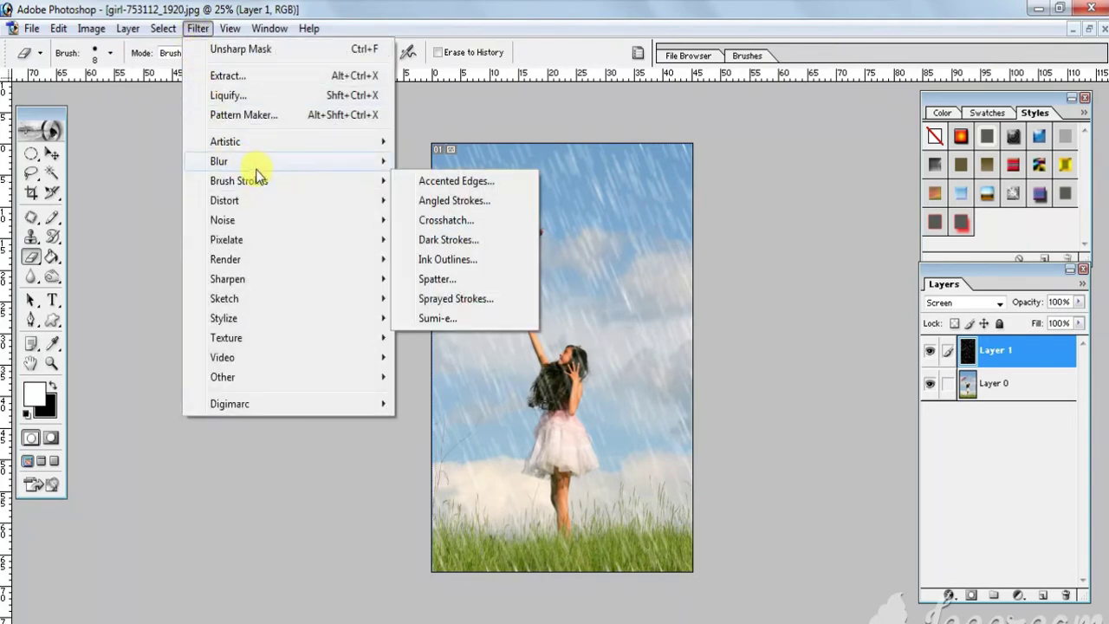
{"action": "mouse_move", "coordinate": [252, 161]}
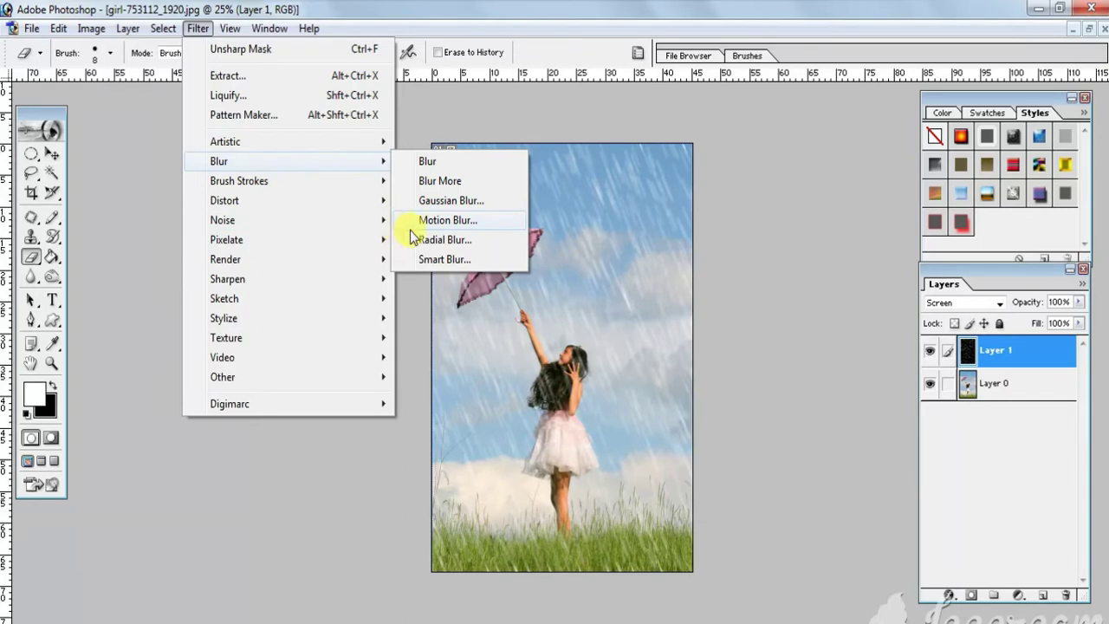
{"action": "left_click", "coordinate": [442, 219]}
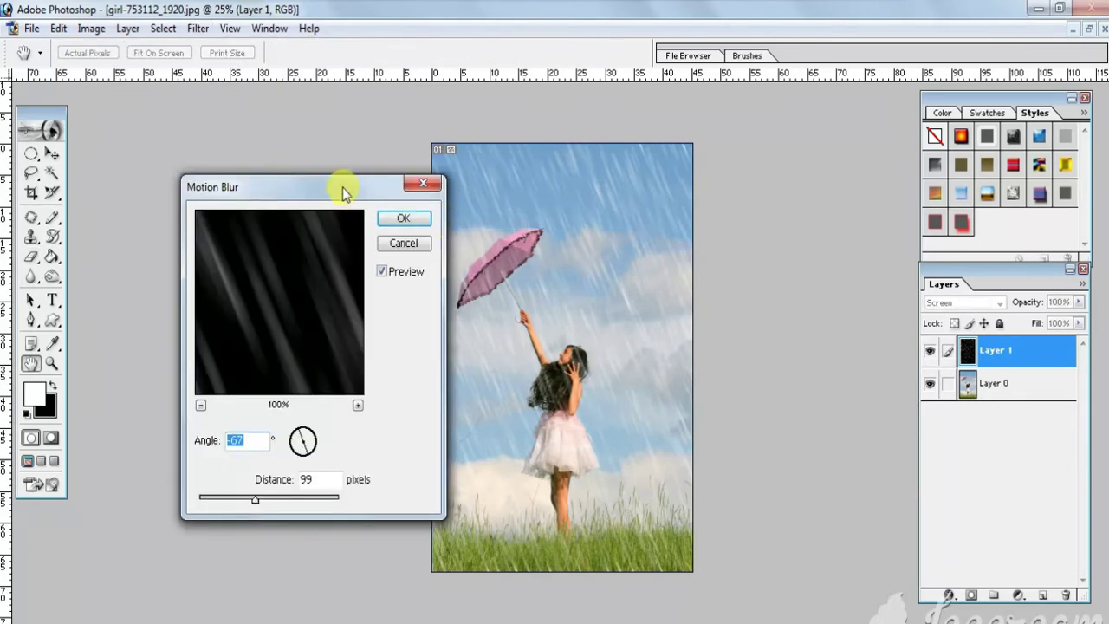
{"action": "left_click_drag", "start_coordinate": [346, 186], "coordinate": [215, 161]}
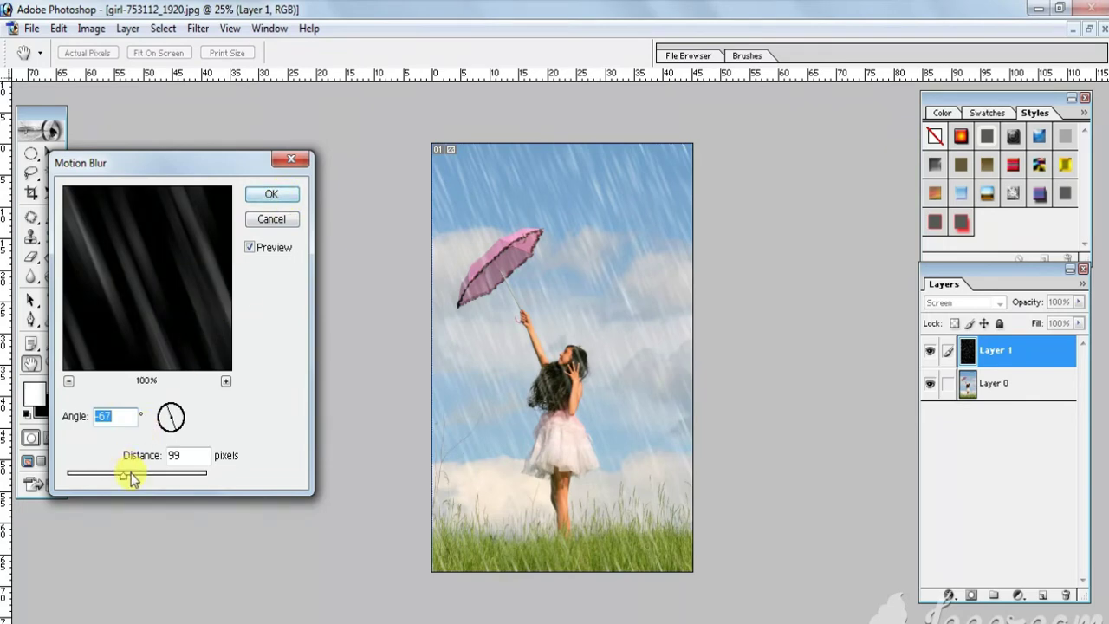
{"action": "left_click_drag", "start_coordinate": [127, 477], "coordinate": [126, 477]}
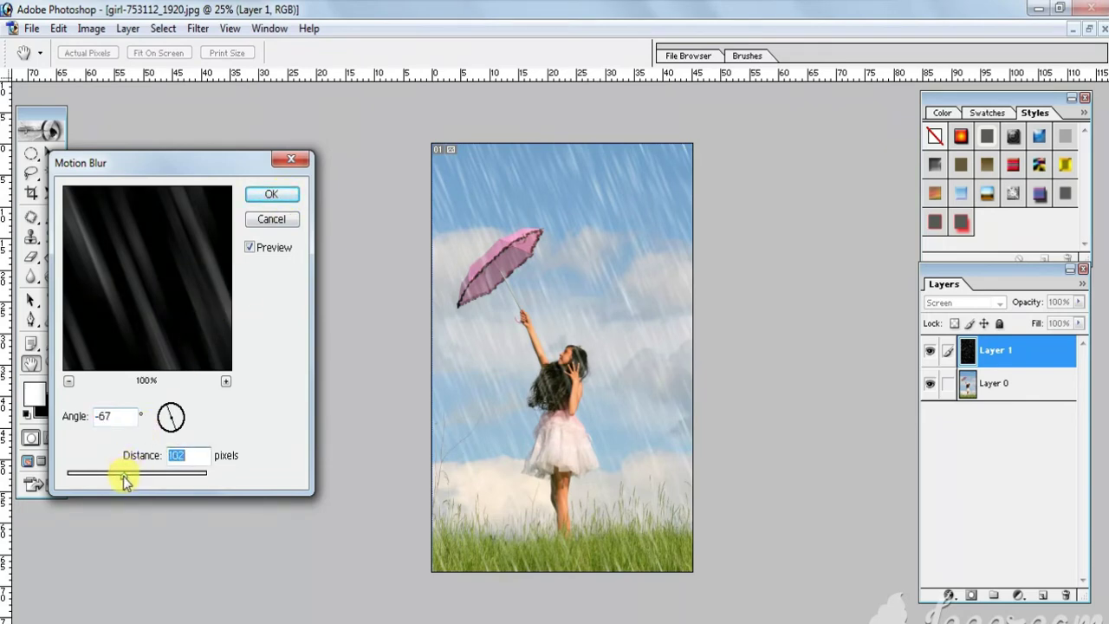
{"action": "left_click_drag", "start_coordinate": [121, 482], "coordinate": [123, 480]}
{"action": "left_click", "coordinate": [286, 196]}
{"action": "key", "text": "e"}
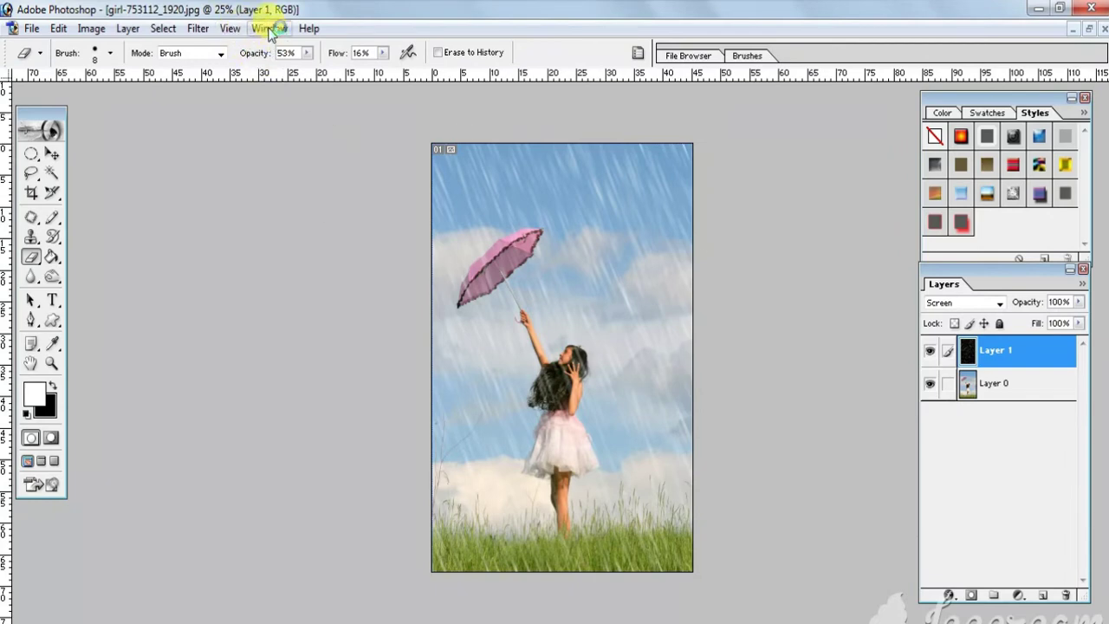
Place a Lens Flare centre at the upper left and compare lens types.
{"action": "left_click", "coordinate": [198, 28]}
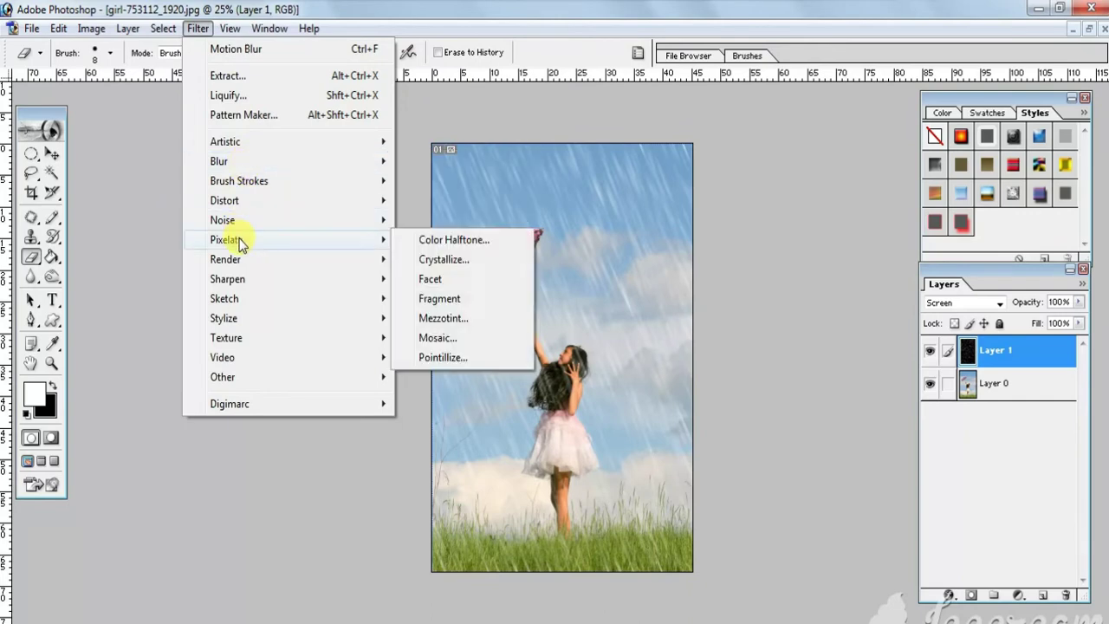
{"action": "mouse_move", "coordinate": [225, 259]}
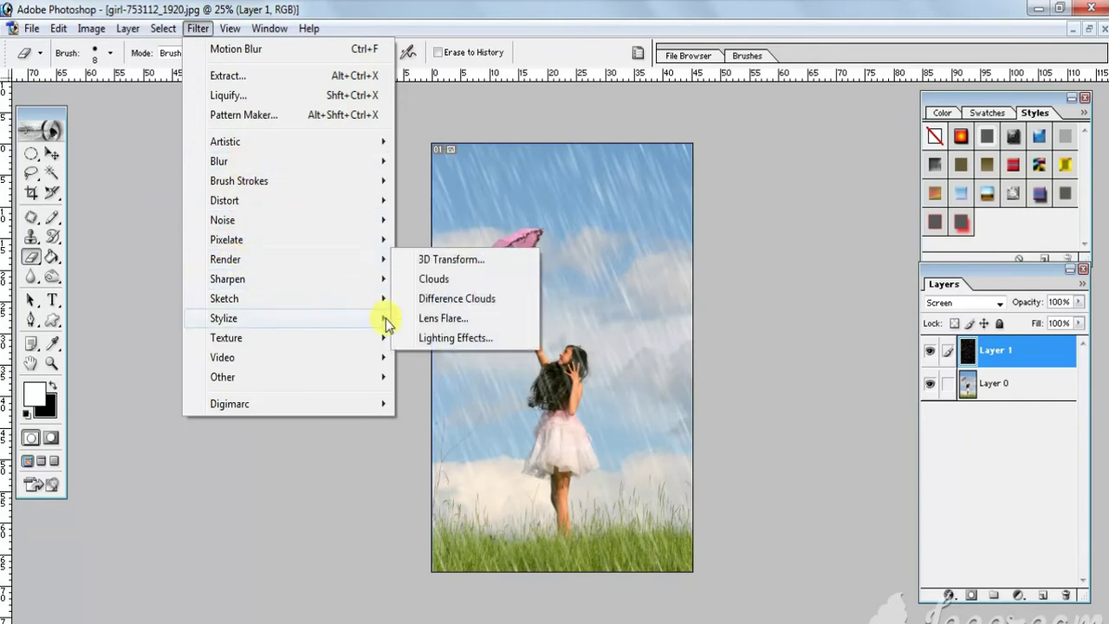
{"action": "left_click", "coordinate": [441, 320]}
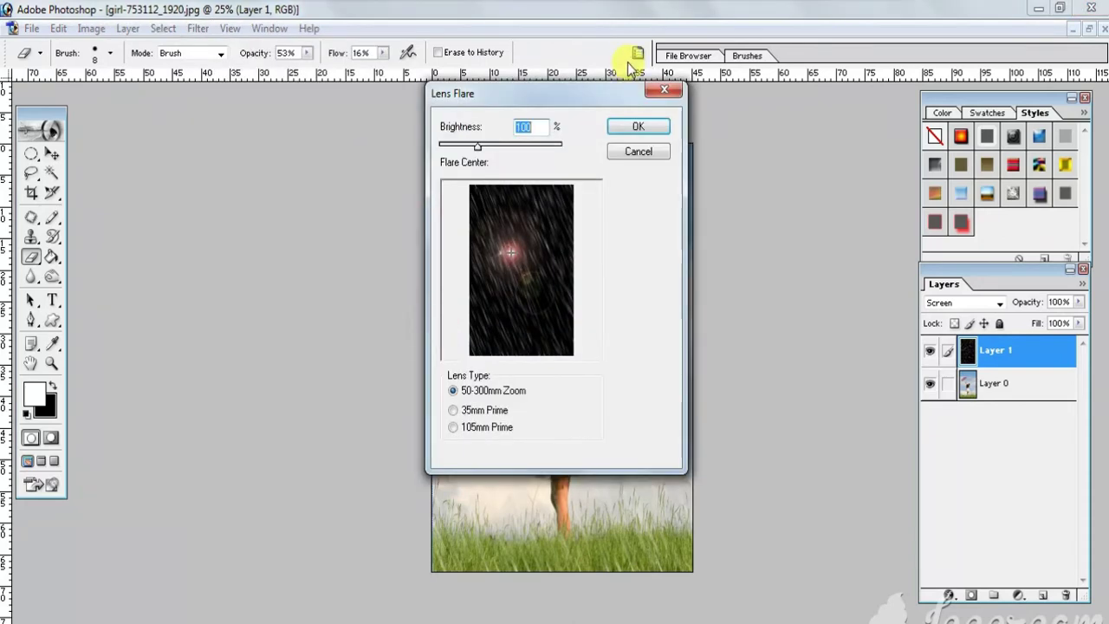
{"action": "mouse_move", "coordinate": [583, 92]}
{"action": "left_mouse_down"}
{"action": "mouse_move", "coordinate": [265, 173]}
{"action": "mouse_move", "coordinate": [226, 166]}
{"action": "left_mouse_up"}
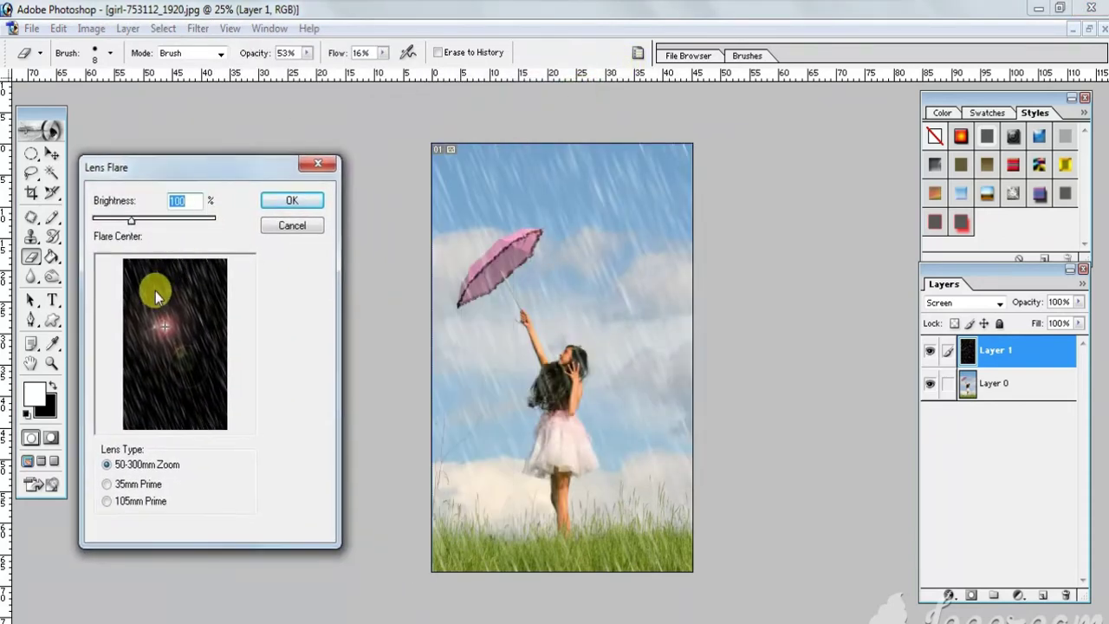
{"action": "left_click", "coordinate": [149, 292]}
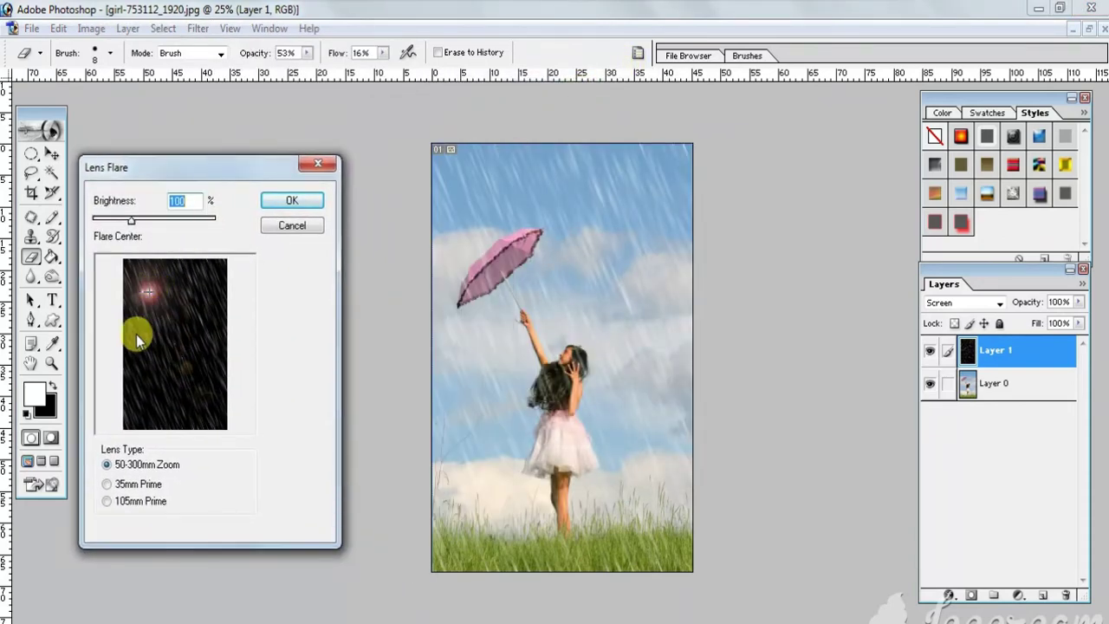
{"action": "left_click", "coordinate": [106, 485]}
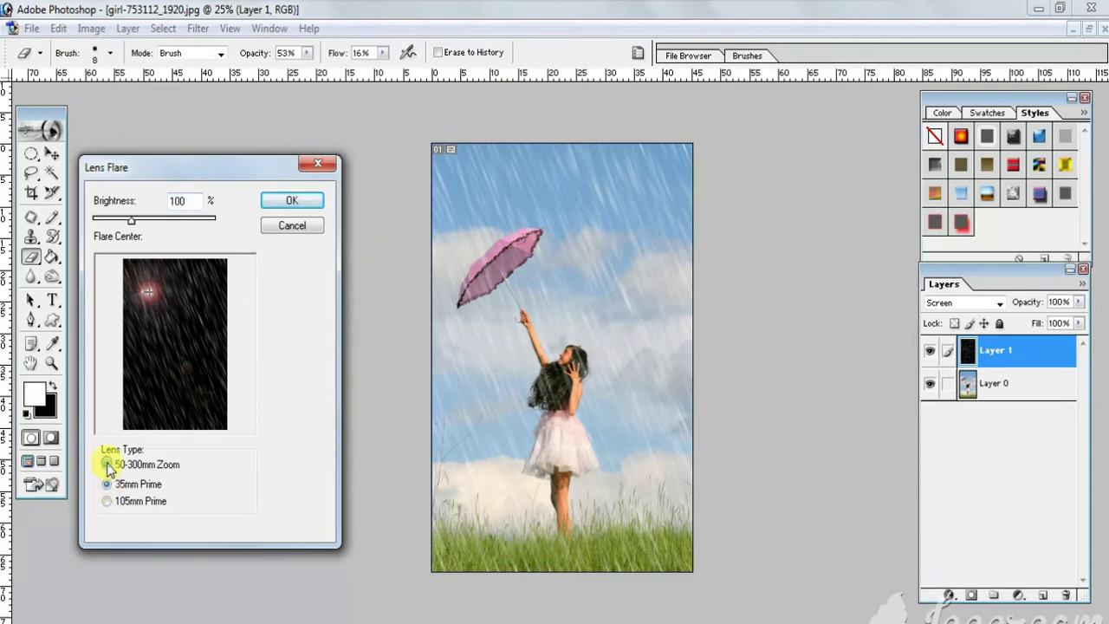
{"action": "left_click", "coordinate": [108, 465]}
{"action": "left_click", "coordinate": [107, 502]}
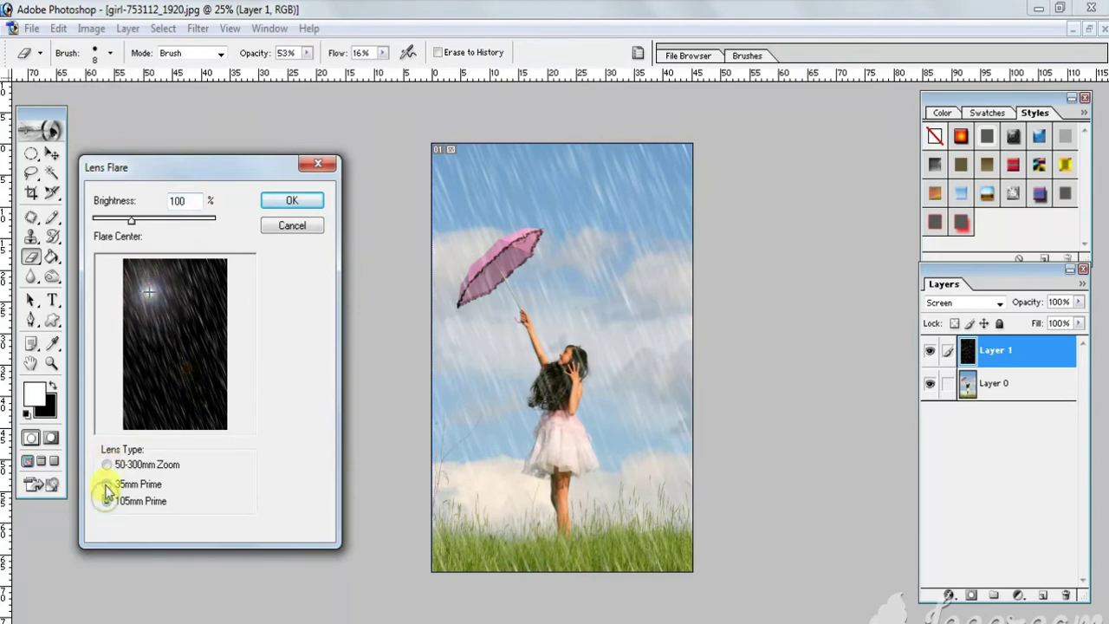
{"action": "left_click", "coordinate": [106, 485]}
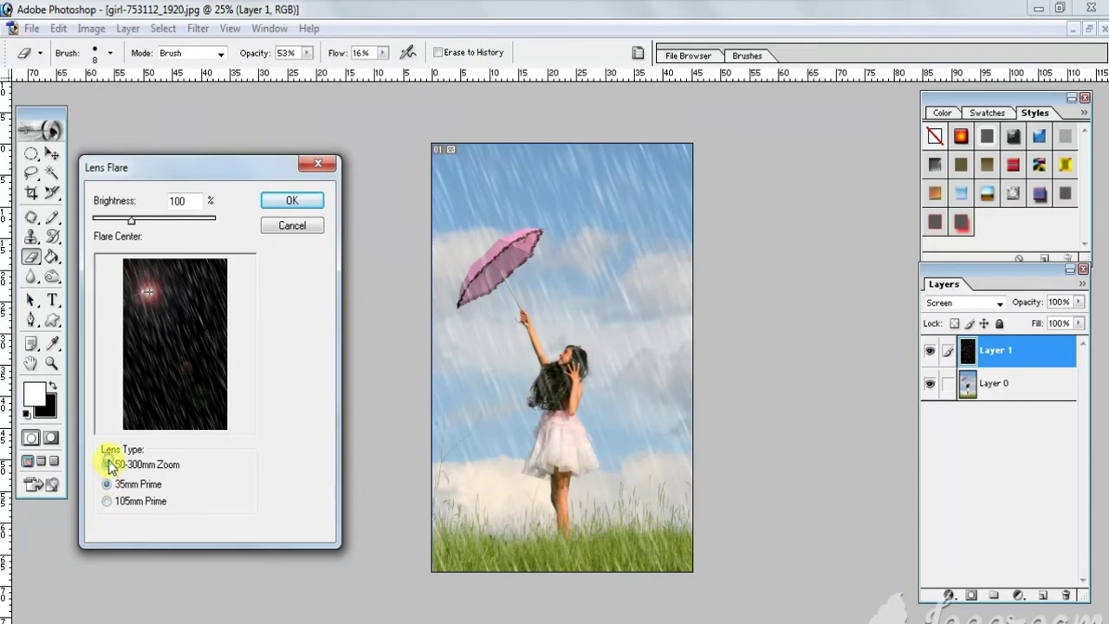
Apply the lens flare at 158% brightness with the 50-300mm Zoom lens.
{"action": "left_click_drag", "start_coordinate": [141, 222], "coordinate": [153, 227]}
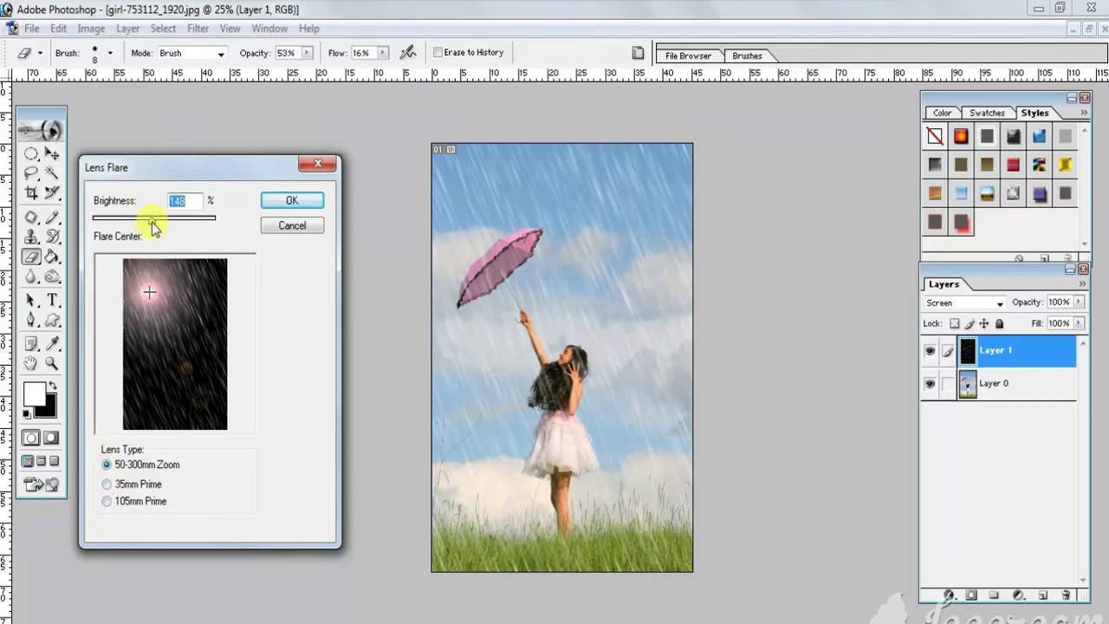
{"action": "left_click_drag", "start_coordinate": [157, 227], "coordinate": [161, 222]}
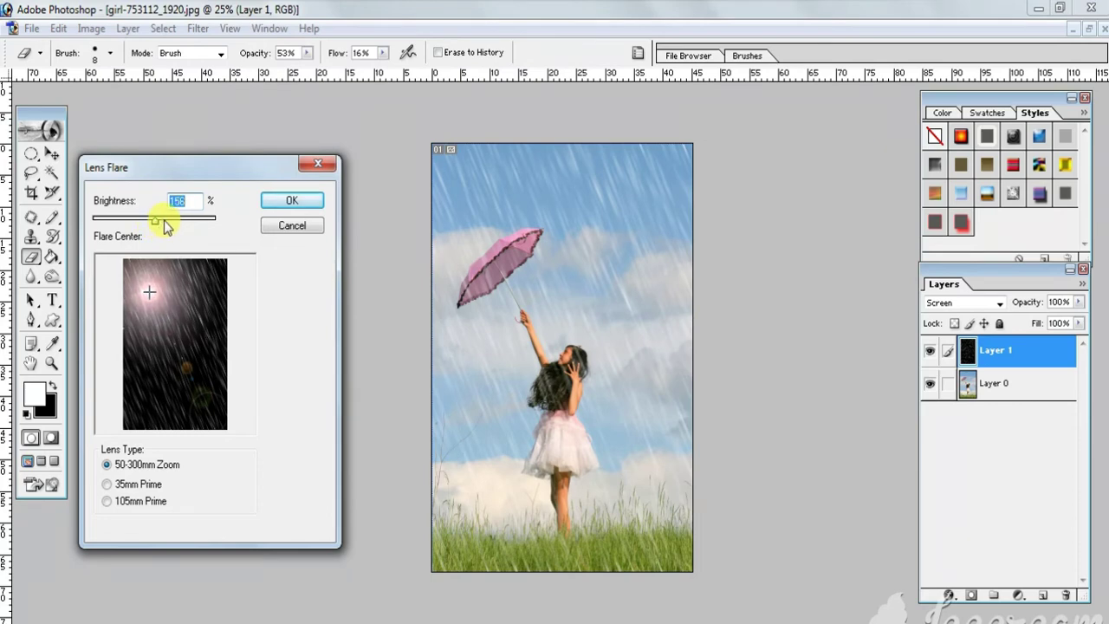
{"action": "left_click", "coordinate": [107, 485]}
{"action": "left_click", "coordinate": [107, 465]}
{"action": "left_click", "coordinate": [291, 202]}
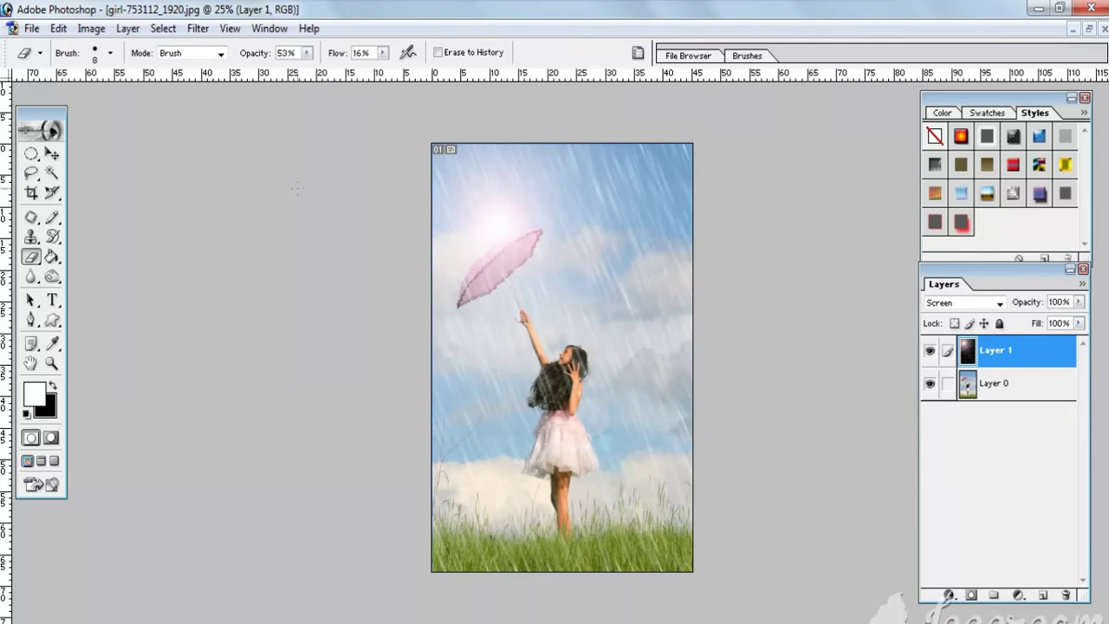
Cancel Levels unchanged, then shift the midtones Cyan-Red to +61 in Color Balance.
{"action": "key", "text": "ctrl+l"}
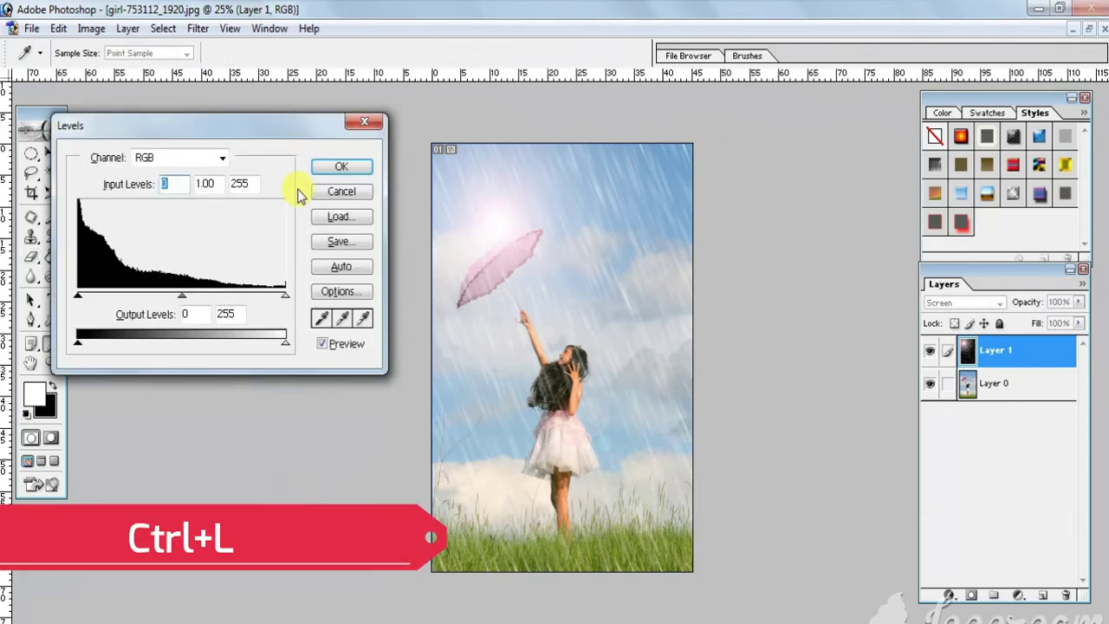
{"action": "left_click", "coordinate": [364, 124]}
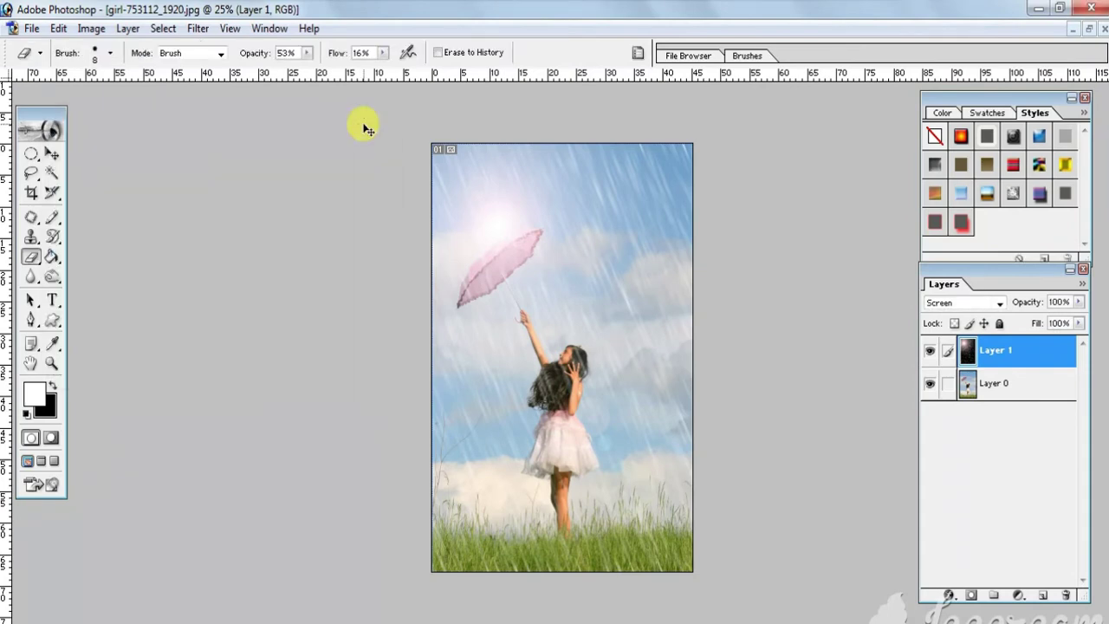
{"action": "key", "text": "ctrl+b"}
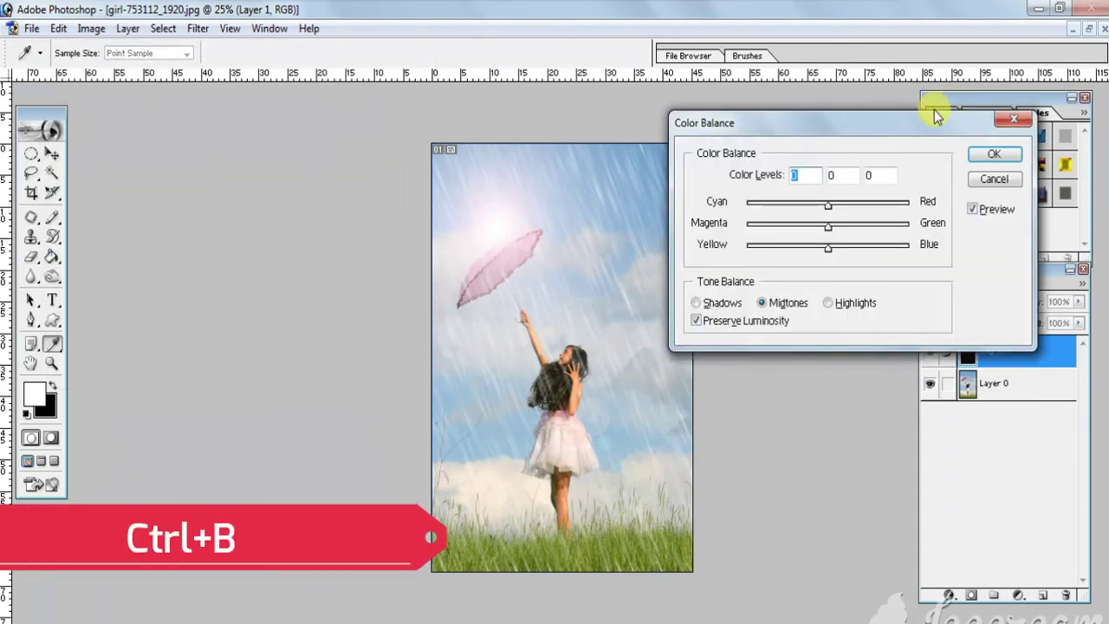
{"action": "left_click_drag", "start_coordinate": [928, 116], "coordinate": [298, 190]}
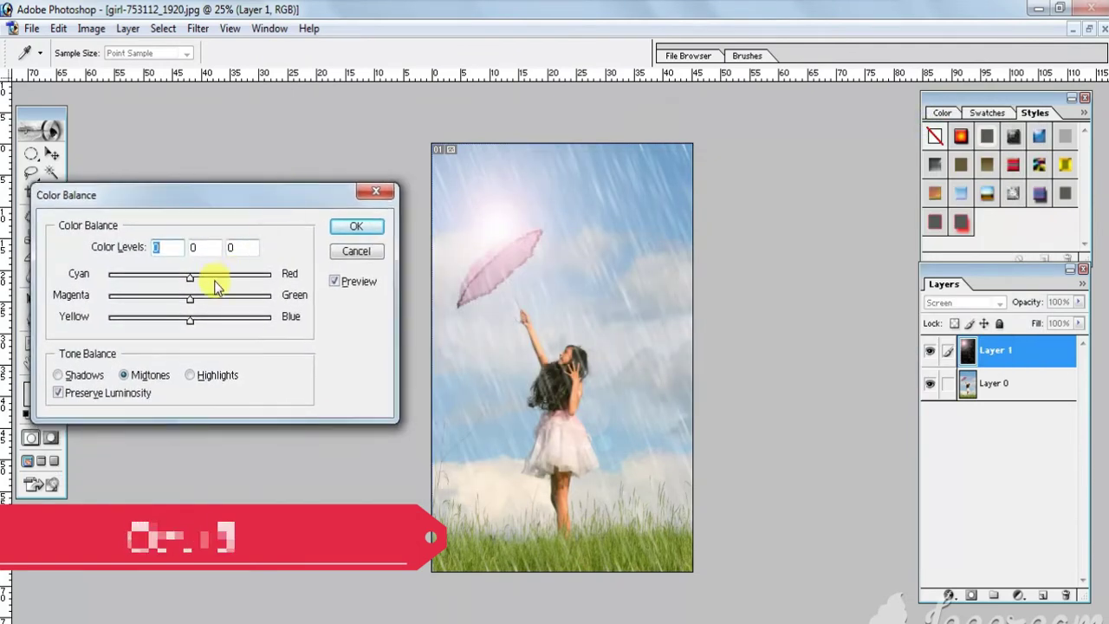
{"action": "left_click", "coordinate": [240, 277]}
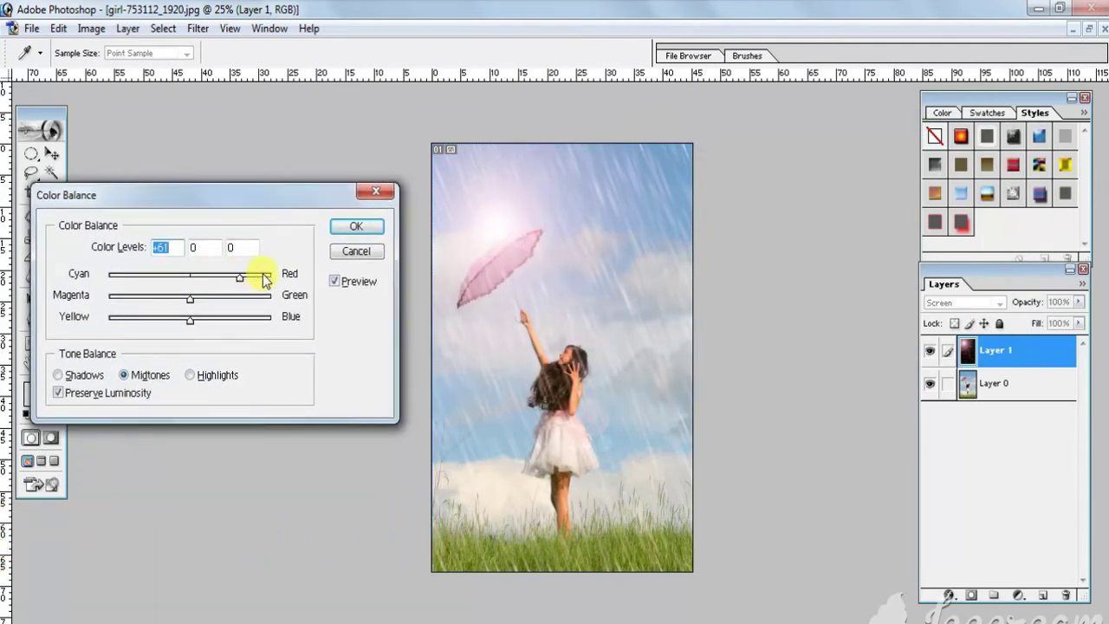
{"action": "left_click_drag", "start_coordinate": [240, 277], "coordinate": [118, 277]}
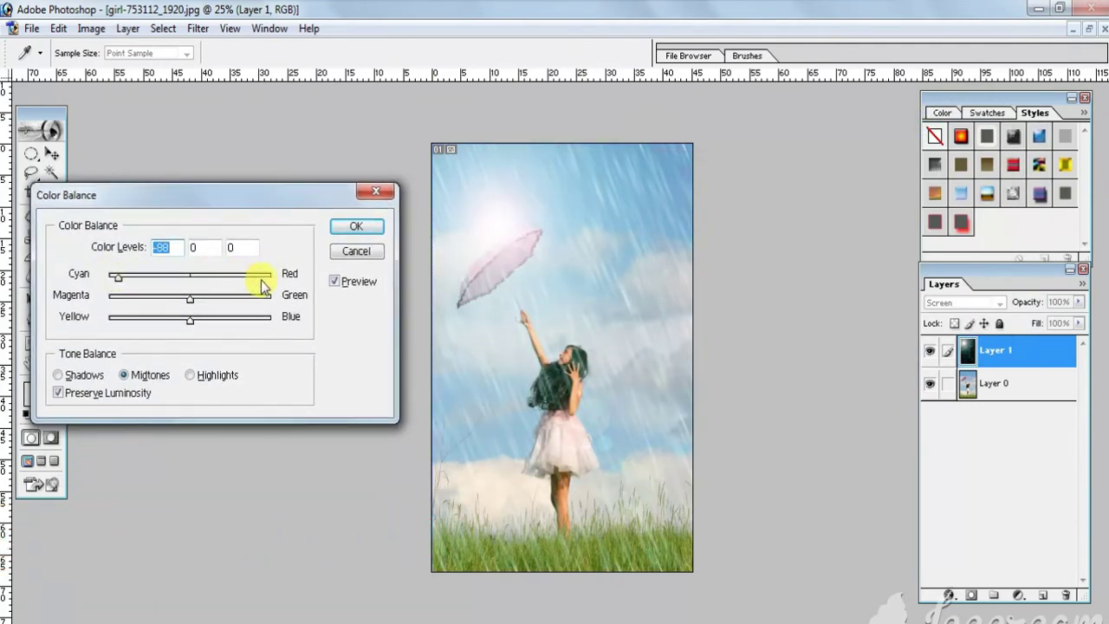
{"action": "key", "text": "ctrl+z"}
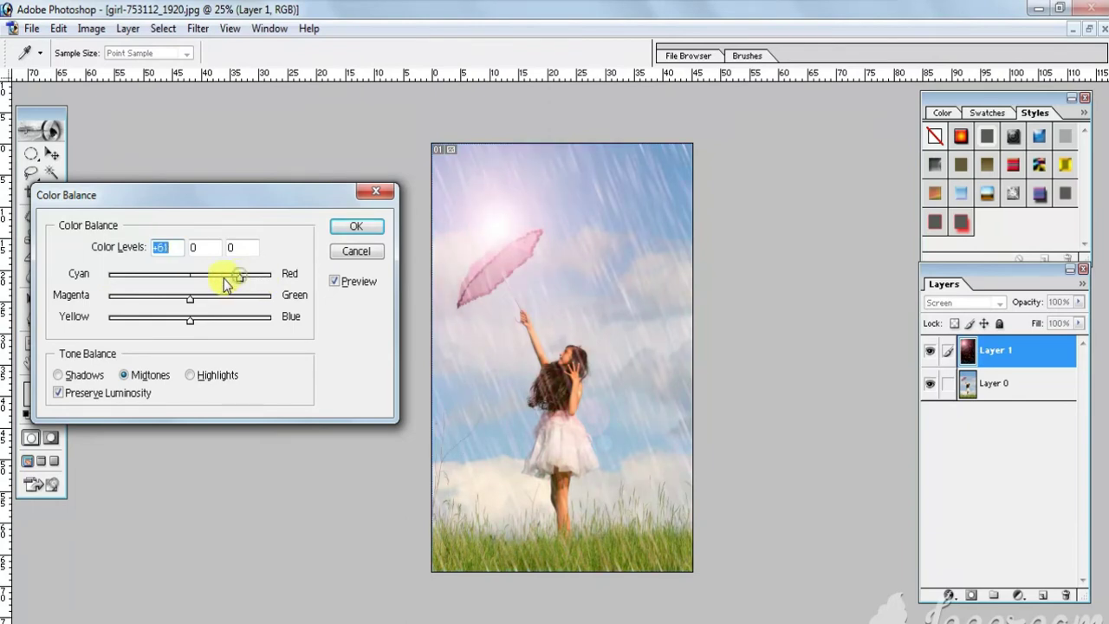
Set midtones Magenta-Green to -30 and Yellow-Blue to -9, and apply the balance.
{"action": "left_click_drag", "start_coordinate": [216, 299], "coordinate": [157, 299]}
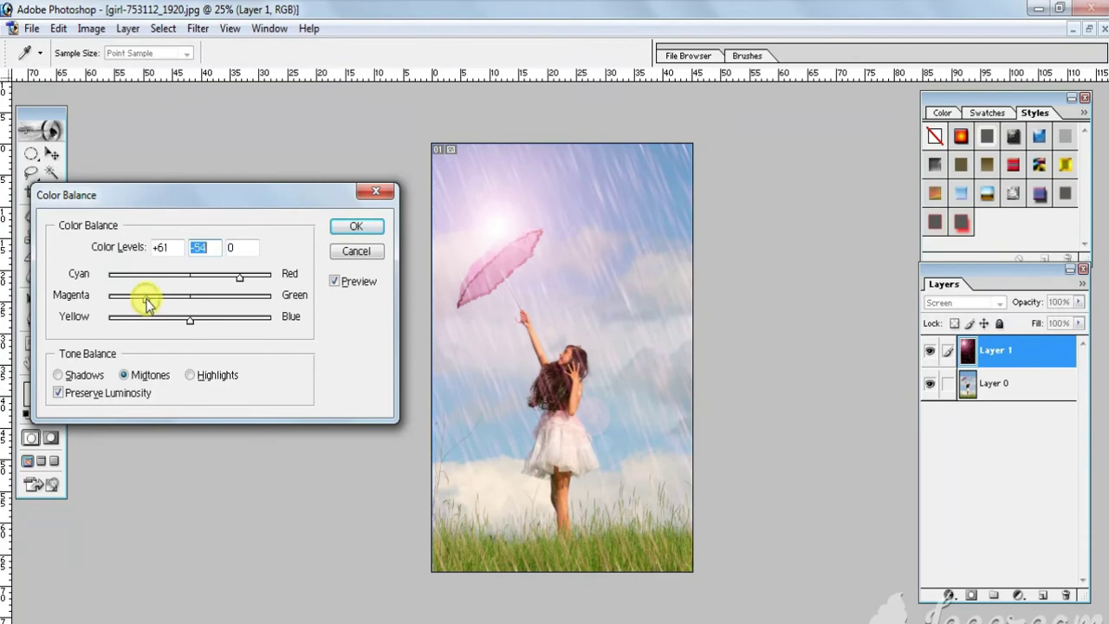
{"action": "left_click_drag", "start_coordinate": [156, 302], "coordinate": [255, 318]}
{"action": "left_click", "coordinate": [166, 296]}
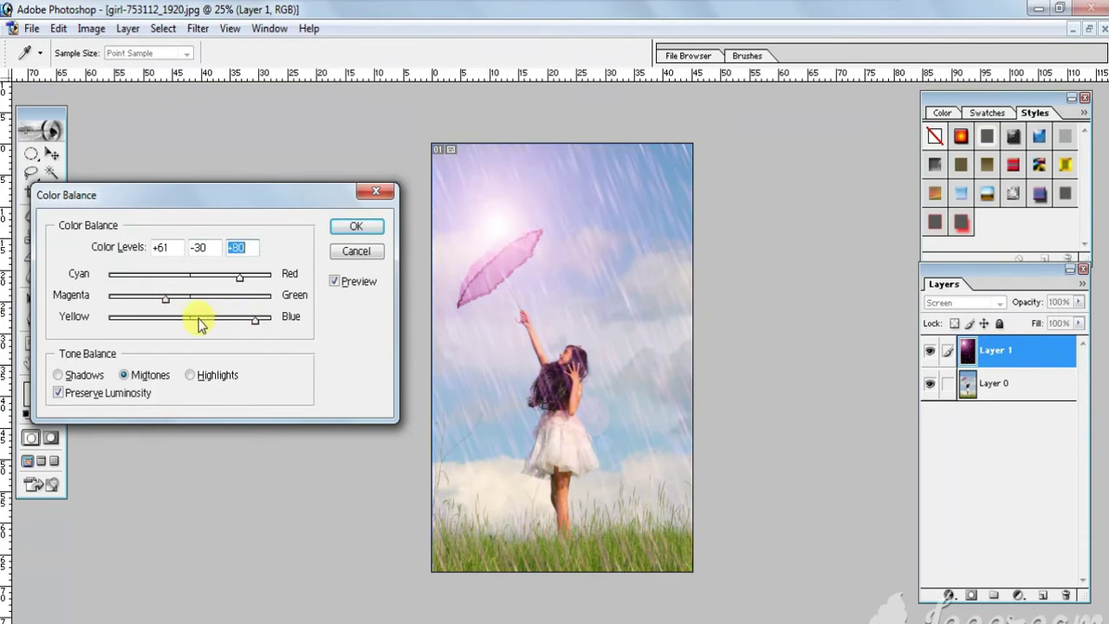
{"action": "left_click", "coordinate": [122, 318]}
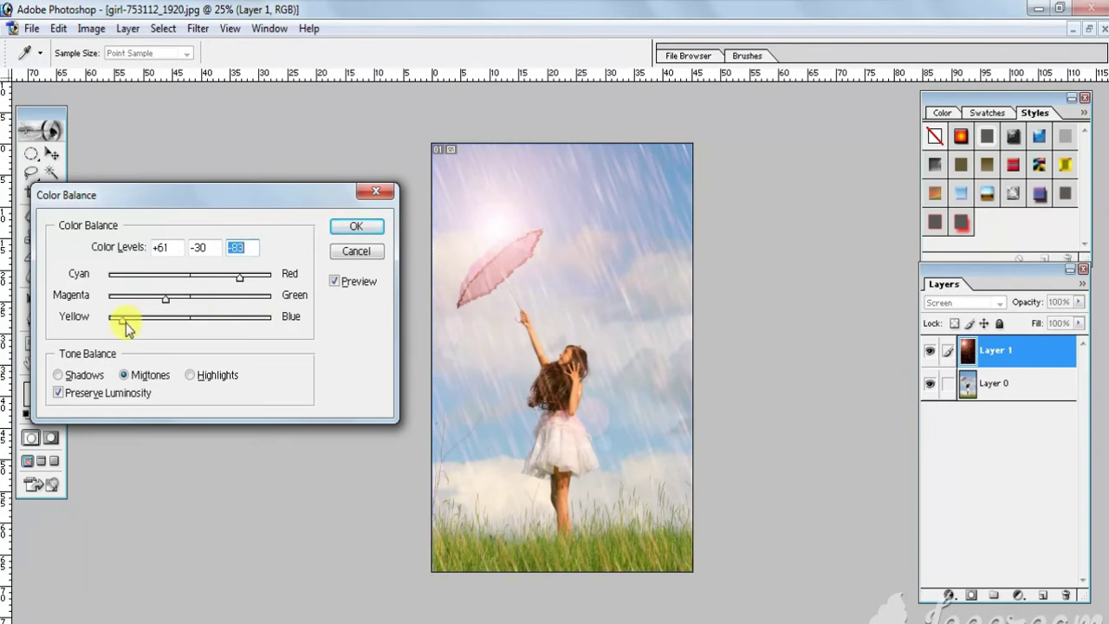
{"action": "mouse_move", "coordinate": [127, 325]}
{"action": "left_mouse_down"}
{"action": "mouse_move", "coordinate": [279, 328]}
{"action": "mouse_move", "coordinate": [77, 320]}
{"action": "mouse_move", "coordinate": [243, 325]}
{"action": "mouse_move", "coordinate": [177, 336]}
{"action": "left_mouse_up"}
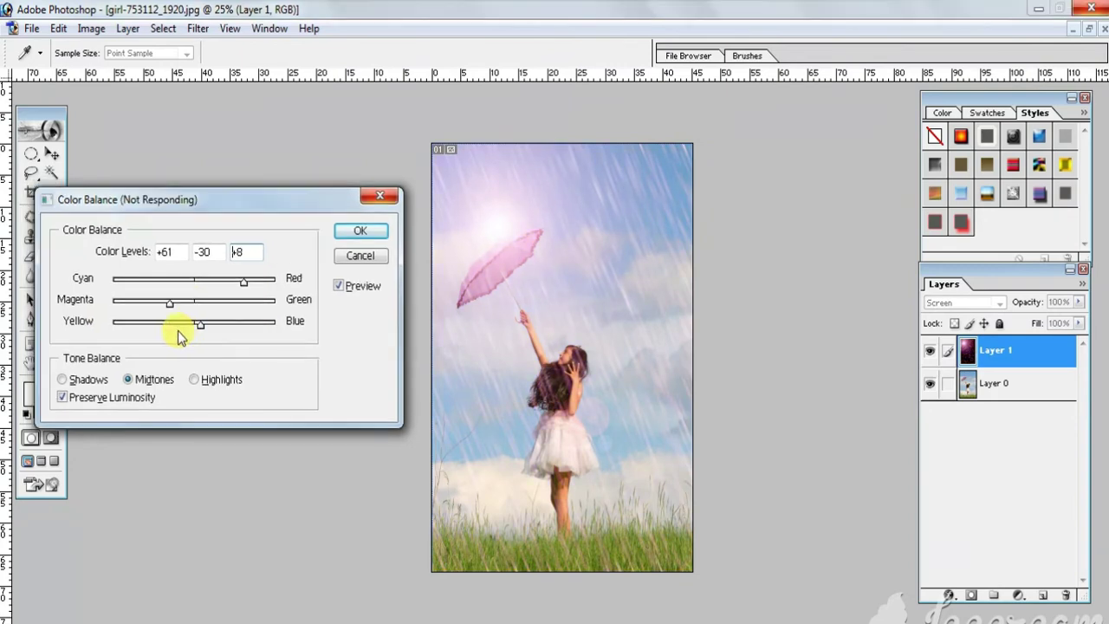
{"action": "key", "text": "Return"}
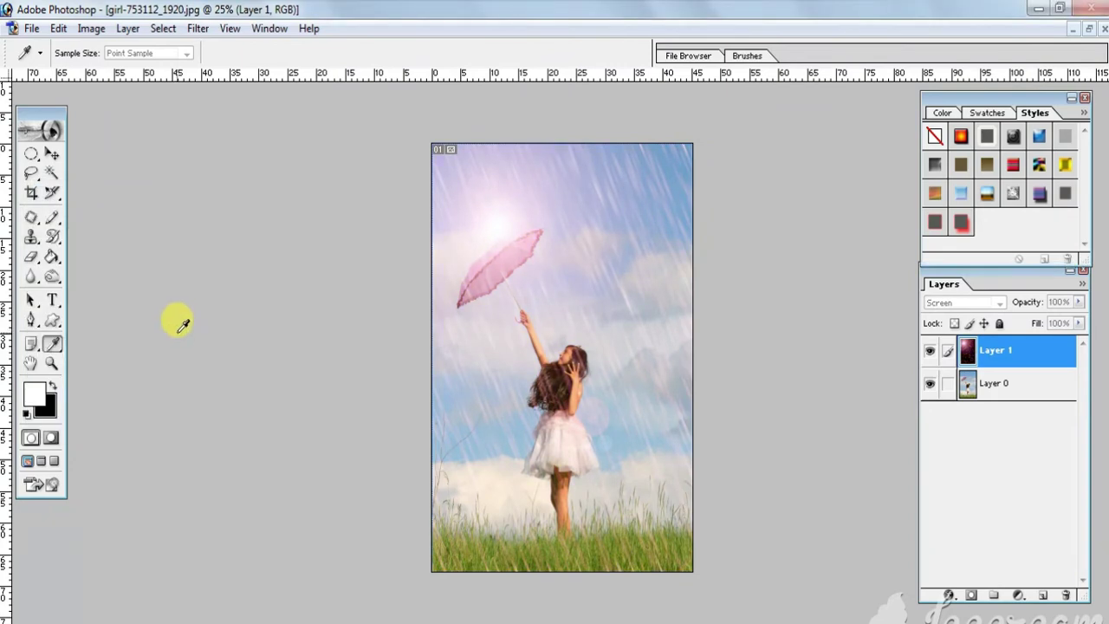
{"action": "left_click", "coordinate": [182, 321]}
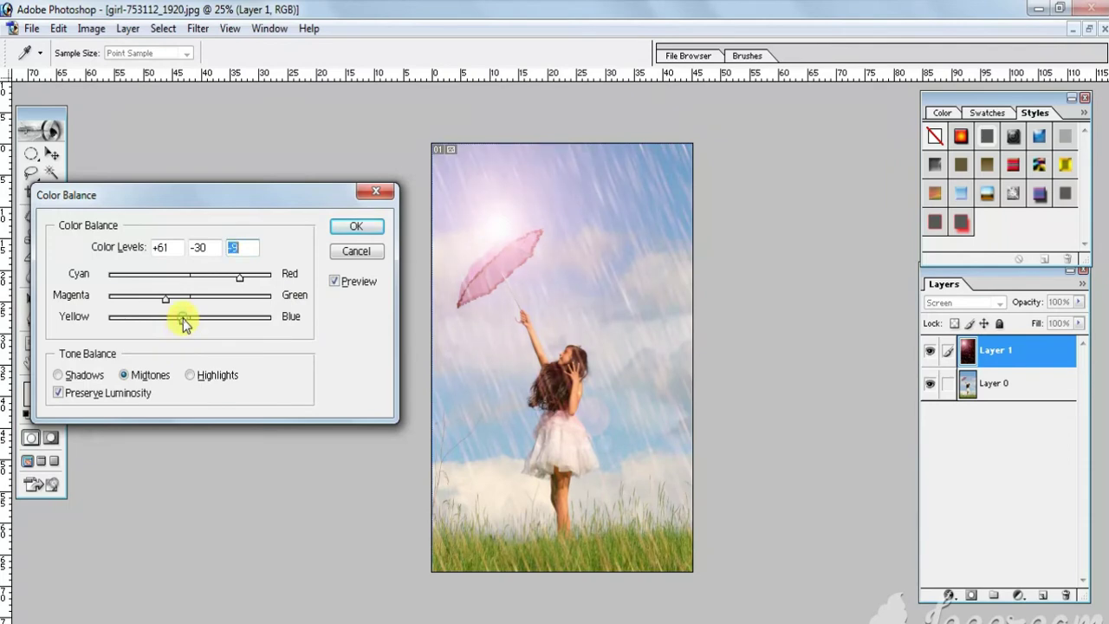
{"action": "left_click", "coordinate": [370, 227]}
{"action": "key", "text": "e"}
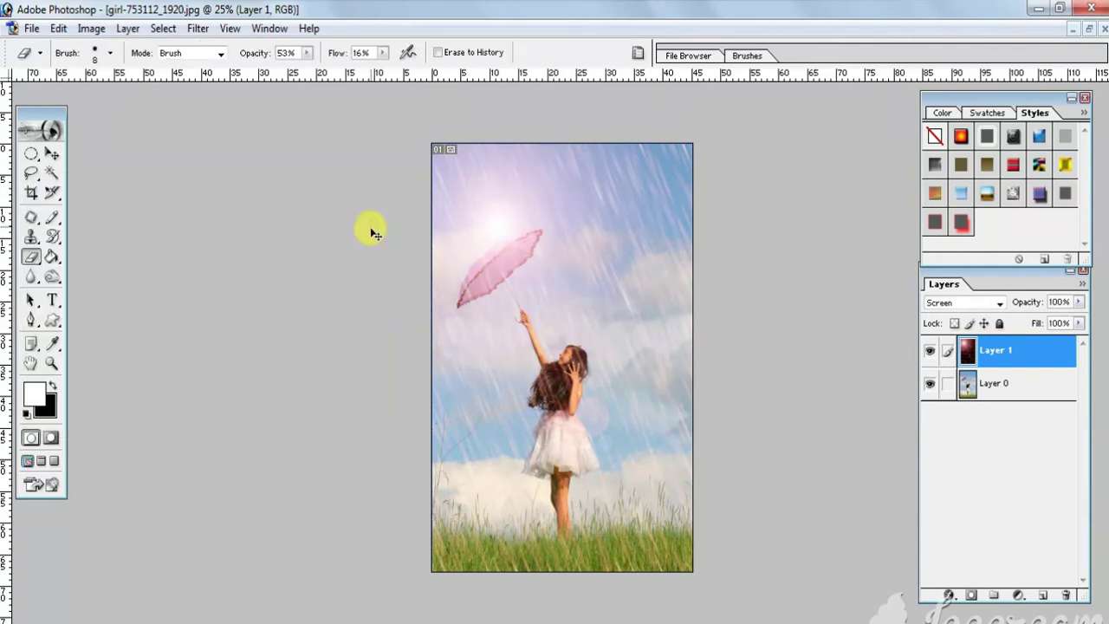
Apply a Shadows color balance of +72, -23, -48 to Layer 1.
{"action": "key", "text": "i"}
{"action": "key", "text": "ctrl+b"}
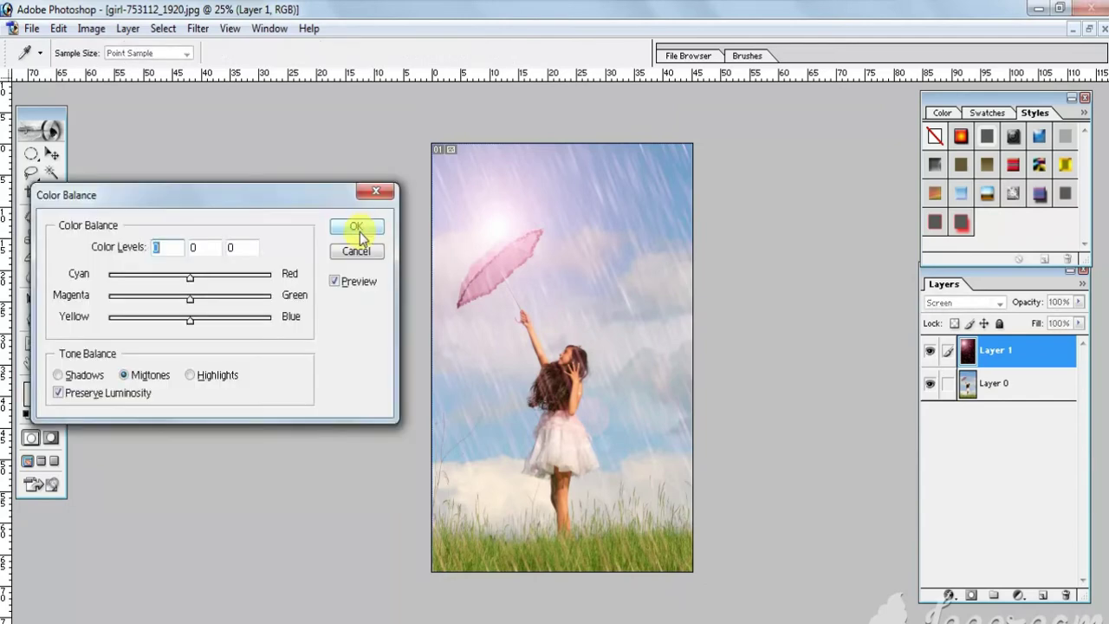
{"action": "left_click", "coordinate": [60, 375]}
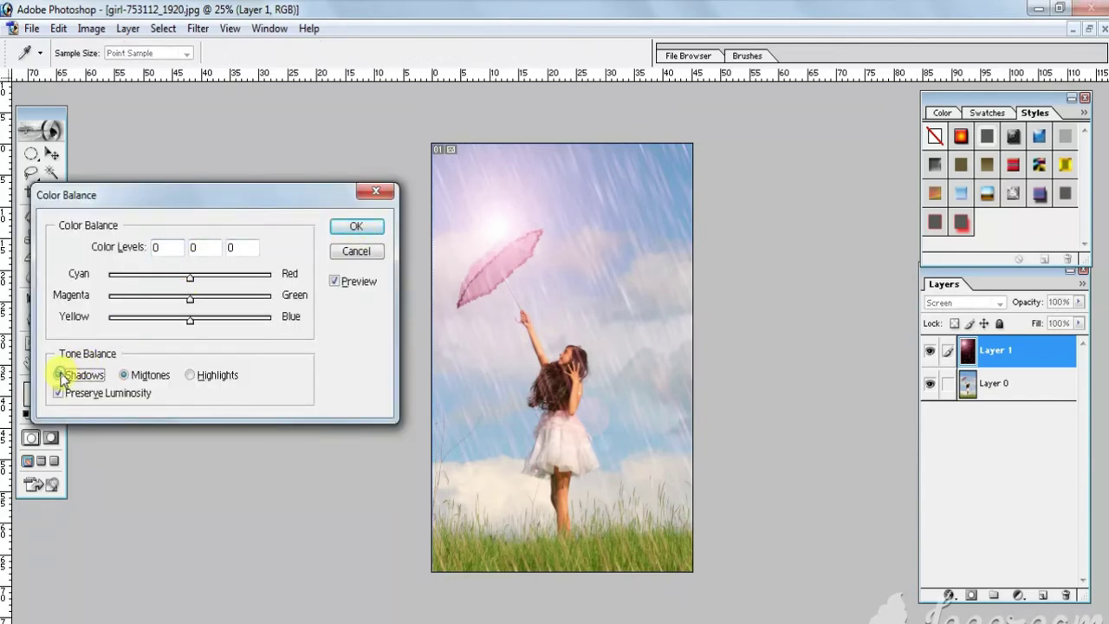
{"action": "left_click", "coordinate": [145, 275]}
{"action": "mouse_move", "coordinate": [146, 282]}
{"action": "left_mouse_down"}
{"action": "mouse_move", "coordinate": [292, 289]}
{"action": "mouse_move", "coordinate": [119, 305]}
{"action": "mouse_move", "coordinate": [248, 299]}
{"action": "mouse_move", "coordinate": [172, 310]}
{"action": "mouse_move", "coordinate": [283, 317]}
{"action": "mouse_move", "coordinate": [251, 324]}
{"action": "left_mouse_up"}
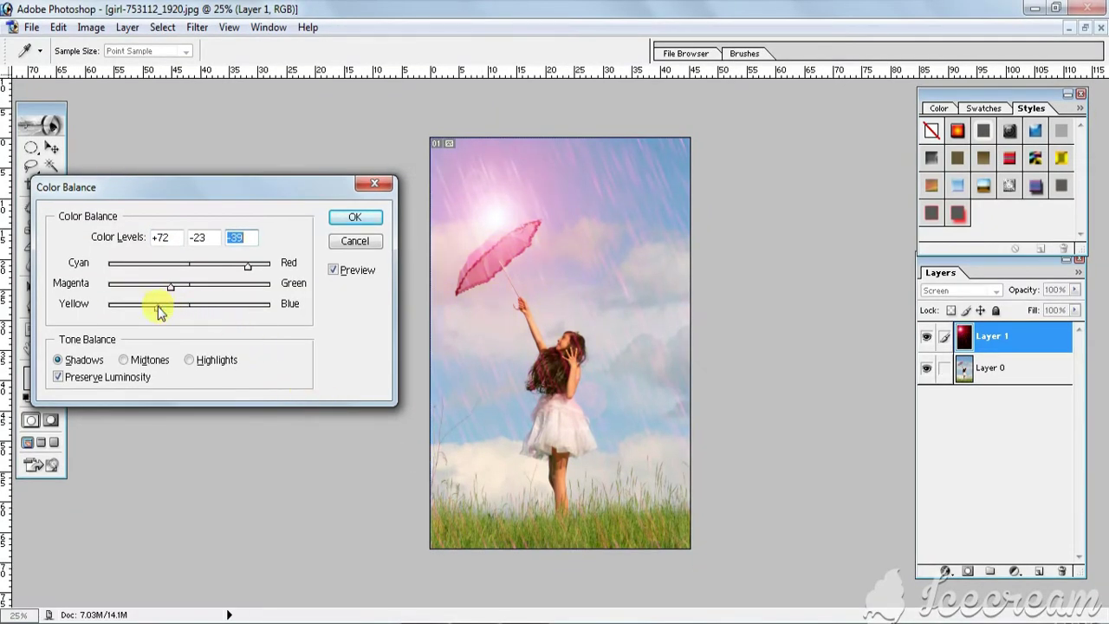
{"action": "mouse_move", "coordinate": [158, 312]}
{"action": "left_mouse_down"}
{"action": "mouse_move", "coordinate": [134, 314]}
{"action": "mouse_move", "coordinate": [176, 310]}
{"action": "left_mouse_up"}
{"action": "left_click_drag", "start_coordinate": [256, 314], "coordinate": [279, 308]}
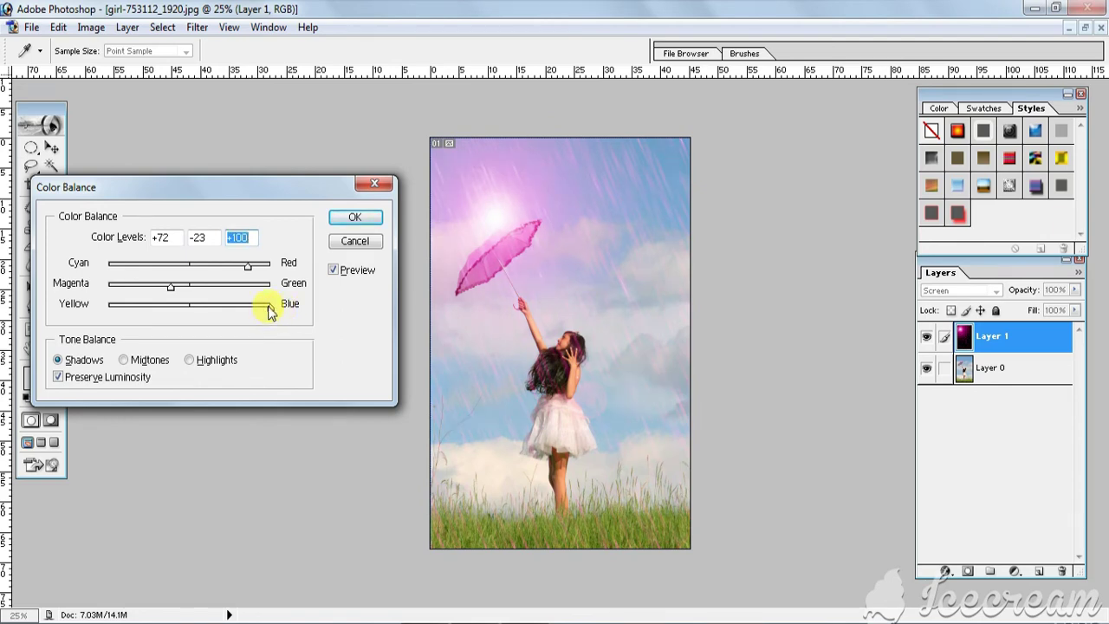
{"action": "mouse_move", "coordinate": [269, 310]}
{"action": "left_mouse_down"}
{"action": "mouse_move", "coordinate": [80, 311]}
{"action": "mouse_move", "coordinate": [264, 314]}
{"action": "mouse_move", "coordinate": [168, 303]}
{"action": "mouse_move", "coordinate": [149, 312]}
{"action": "left_mouse_up"}
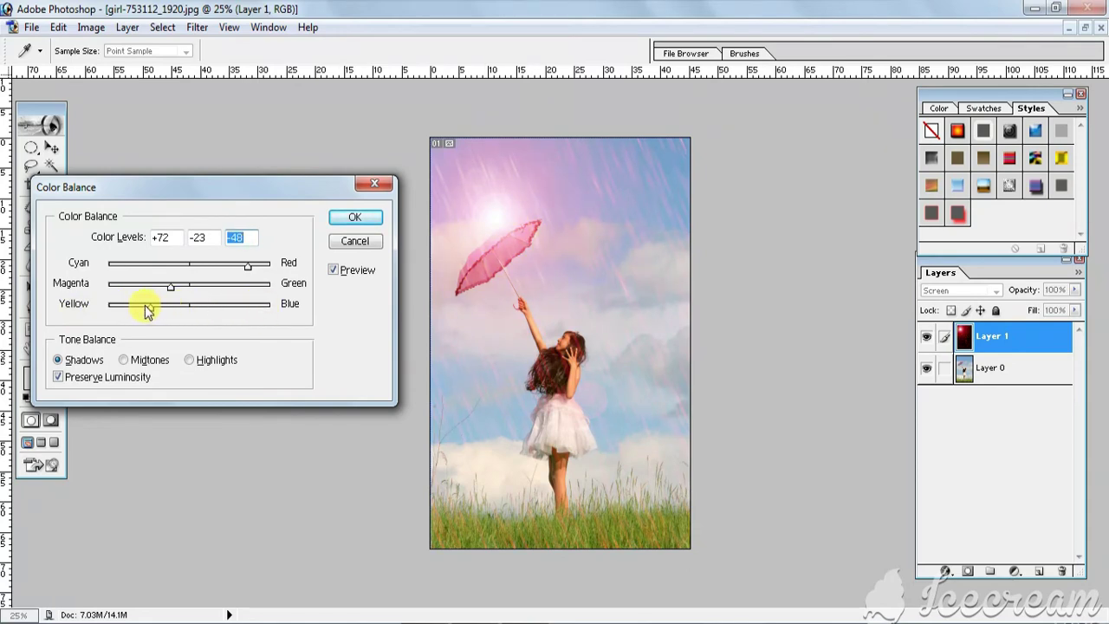
{"action": "left_click", "coordinate": [356, 222]}
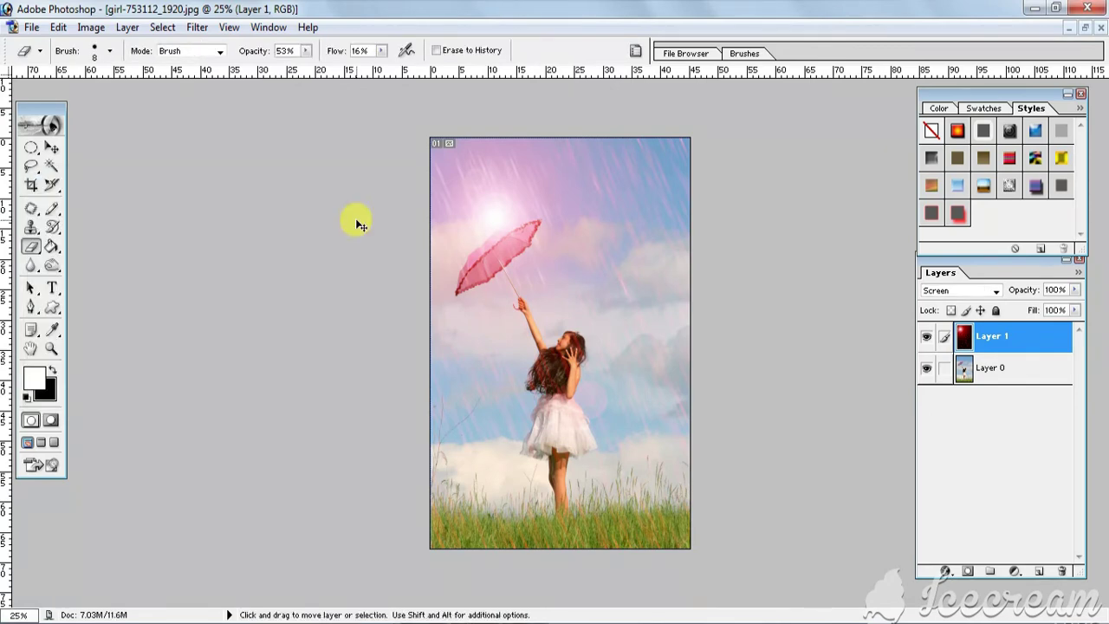
Shift the highlights toward red in Color Balance (+50, -2, +2).
{"action": "key", "text": "ctrl+b"}
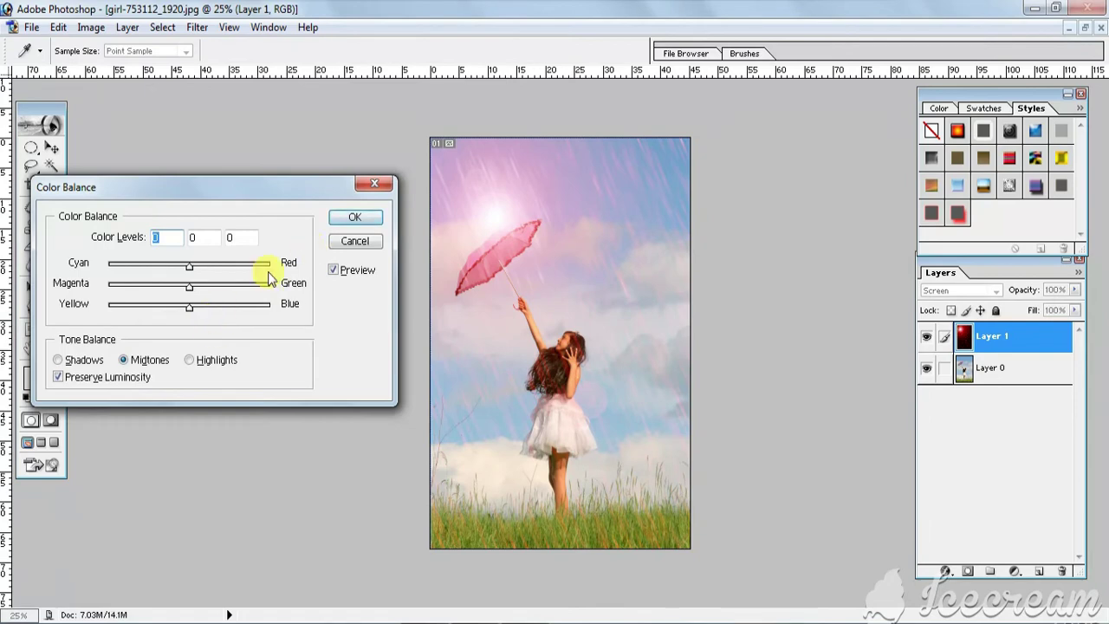
{"action": "left_click", "coordinate": [204, 362]}
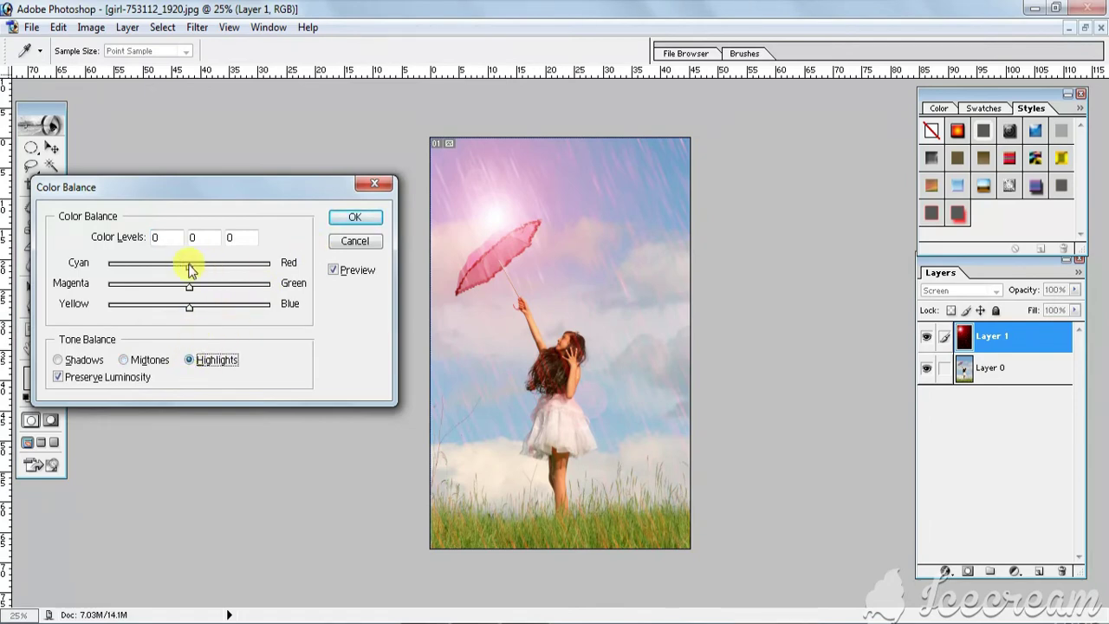
{"action": "mouse_move", "coordinate": [191, 270]}
{"action": "left_mouse_down"}
{"action": "mouse_move", "coordinate": [268, 265]}
{"action": "mouse_move", "coordinate": [129, 266]}
{"action": "mouse_move", "coordinate": [239, 269]}
{"action": "mouse_move", "coordinate": [130, 290]}
{"action": "mouse_move", "coordinate": [267, 289]}
{"action": "mouse_move", "coordinate": [181, 290]}
{"action": "mouse_move", "coordinate": [189, 293]}
{"action": "mouse_move", "coordinate": [153, 309]}
{"action": "mouse_move", "coordinate": [109, 312]}
{"action": "mouse_move", "coordinate": [283, 312]}
{"action": "mouse_move", "coordinate": [196, 318]}
{"action": "mouse_move", "coordinate": [189, 290]}
{"action": "left_mouse_up"}
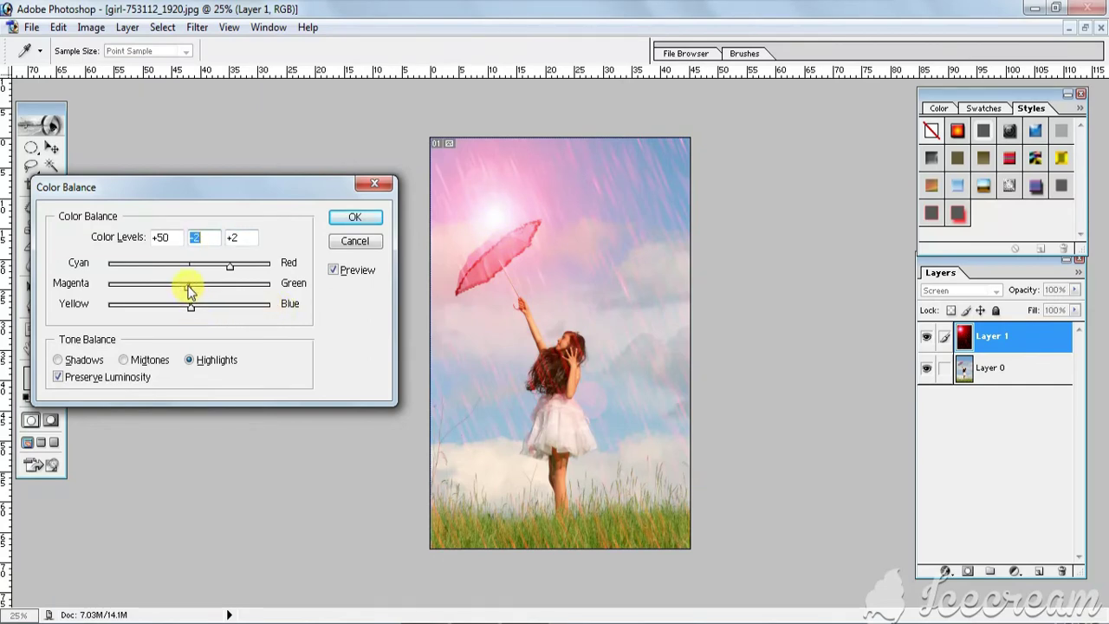
Apply the highlights balance and set Selective Color Reds to Magenta +1, Yellow +1, Absolute.
{"action": "left_click", "coordinate": [369, 218]}
{"action": "key", "text": "e"}
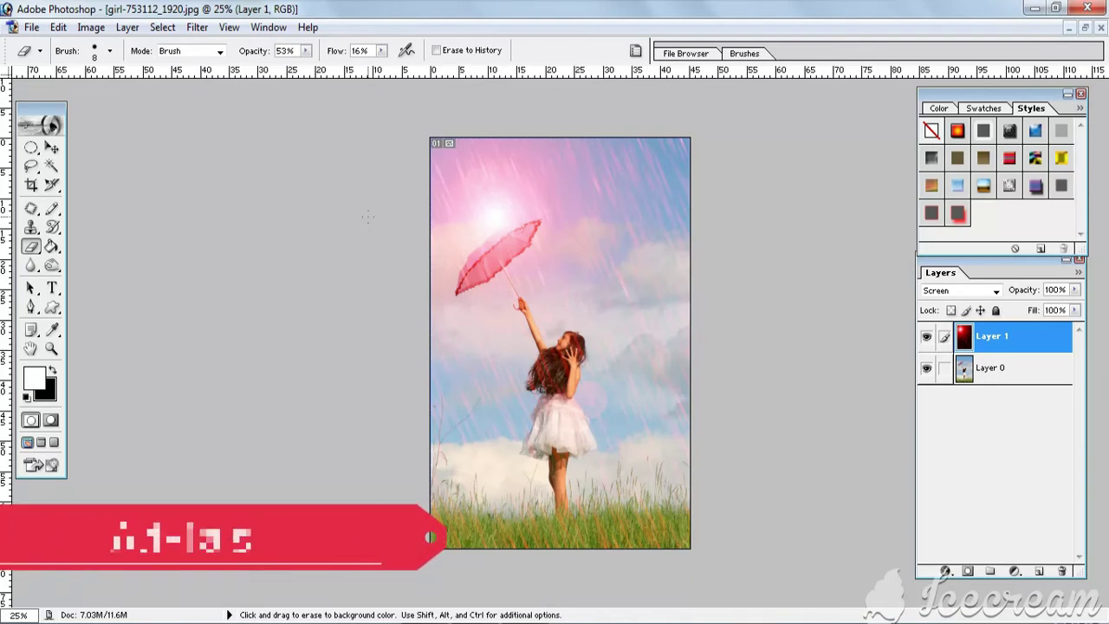
{"action": "key", "text": "alt+i"}
{"action": "key", "text": "a"}
{"action": "key", "text": "s"}
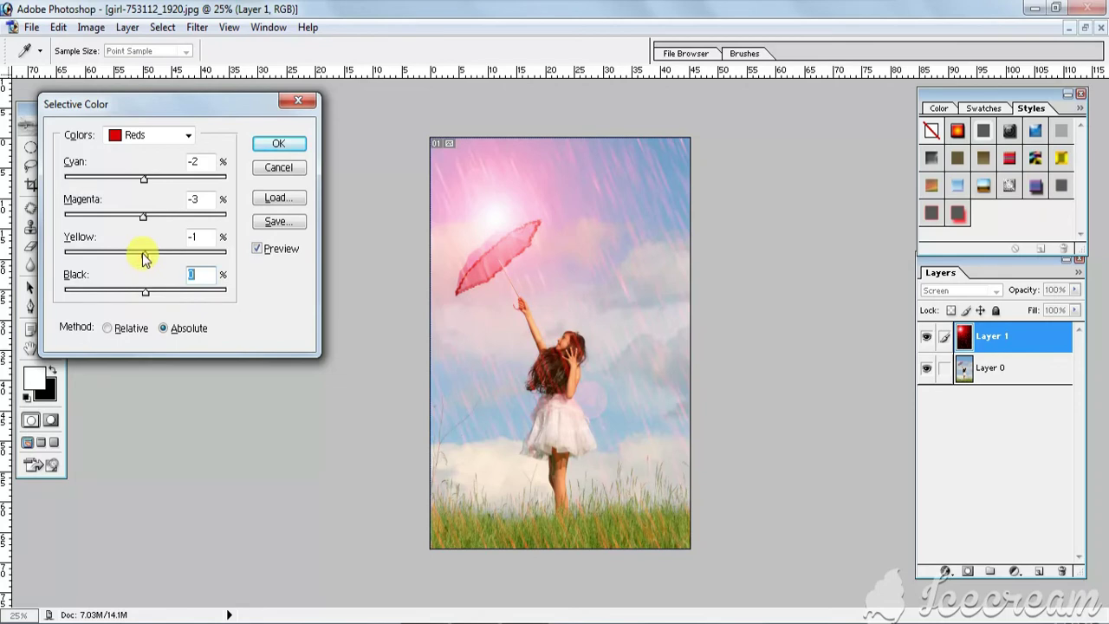
{"action": "left_click", "coordinate": [143, 253]}
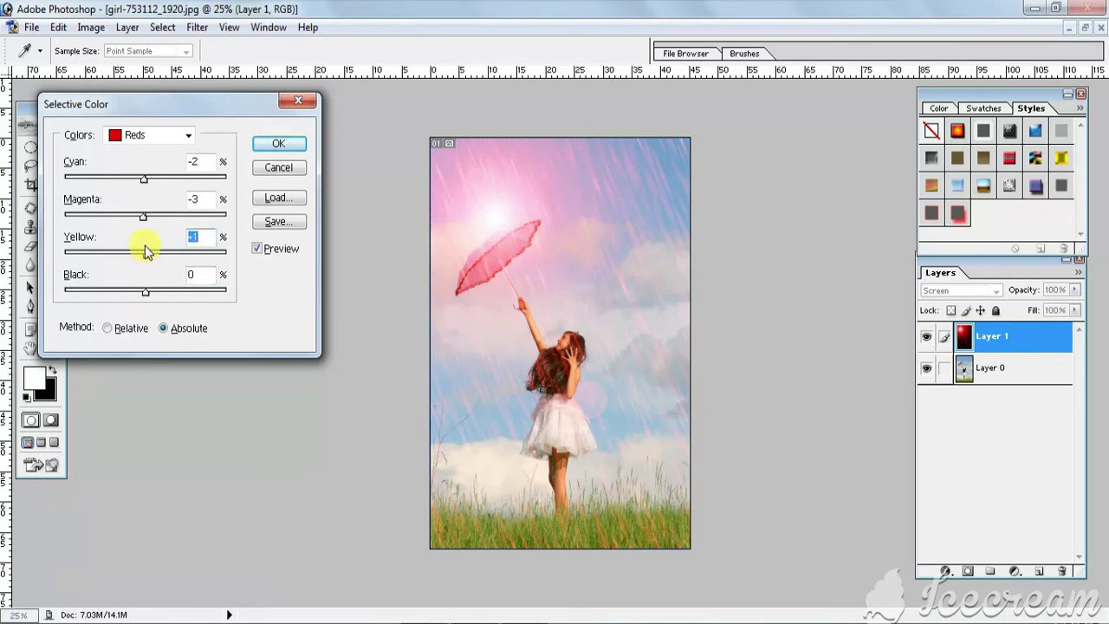
{"action": "left_click", "coordinate": [146, 216]}
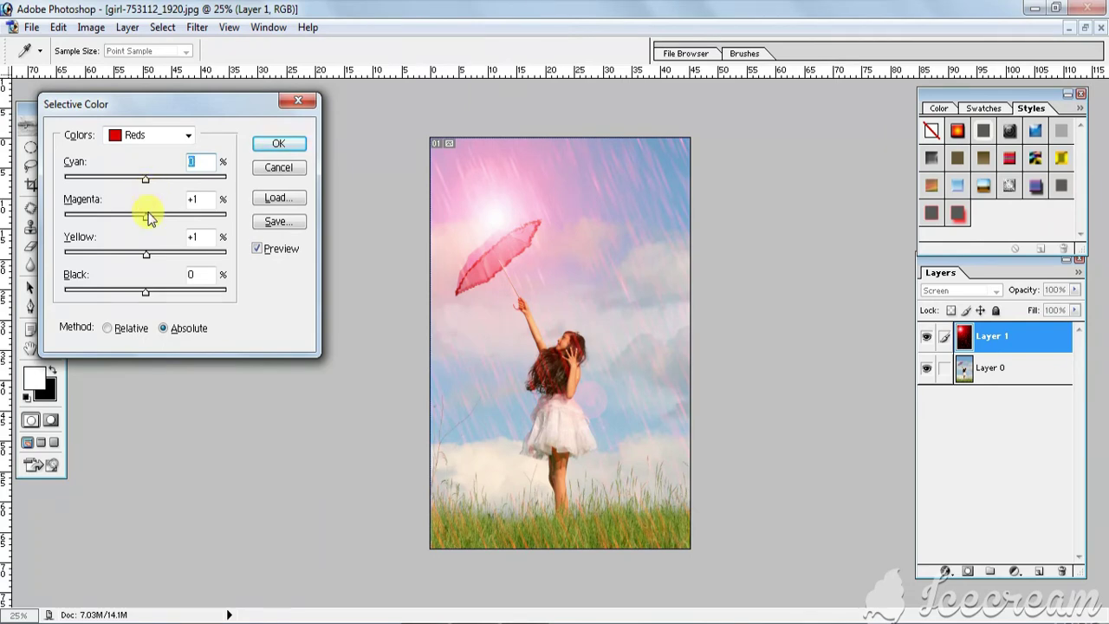
Apply the Selective Color adjustment to the rain layer.
{"action": "left_click", "coordinate": [274, 146]}
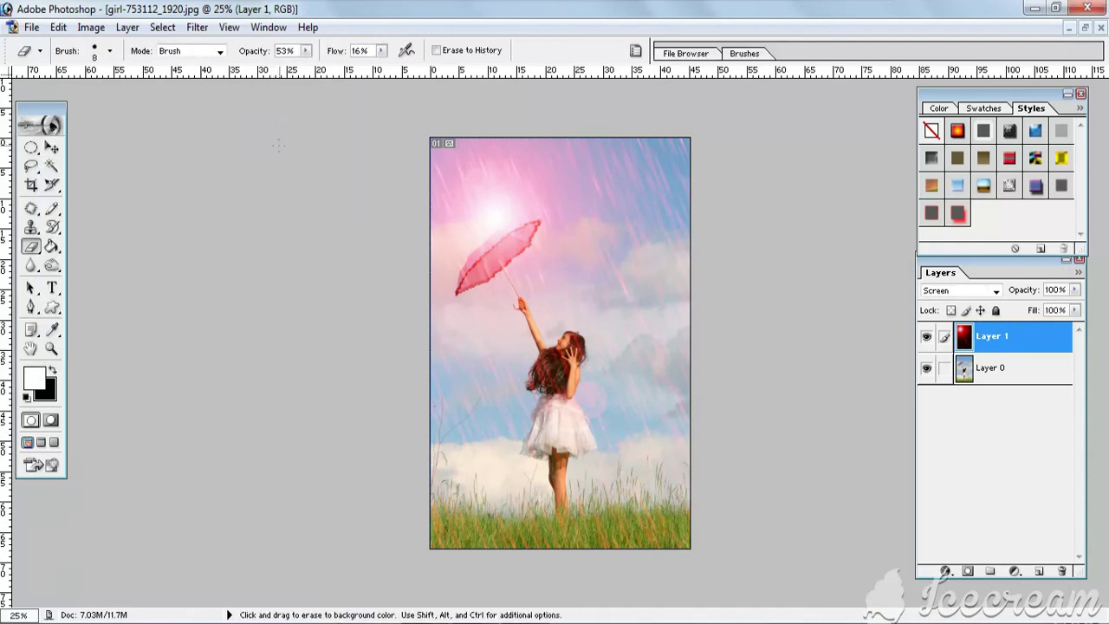
{"action": "scroll", "coordinate": [663, 260], "scroll_direction": "up", "scroll_amount": 4}
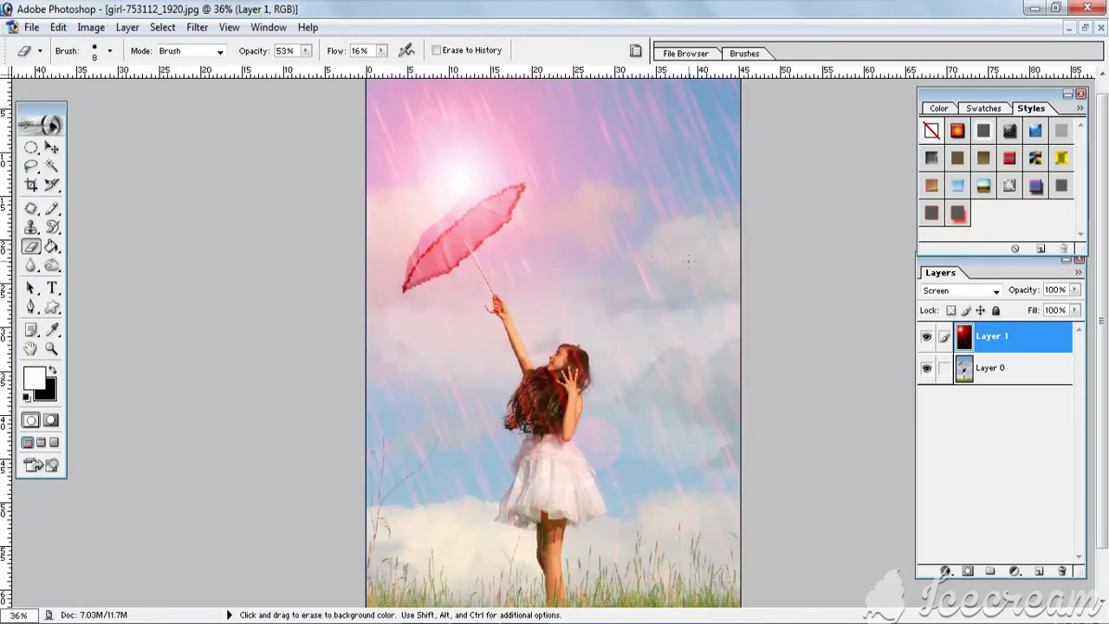
{"action": "scroll", "coordinate": [663, 260], "scroll_direction": "up", "scroll_amount": 3}
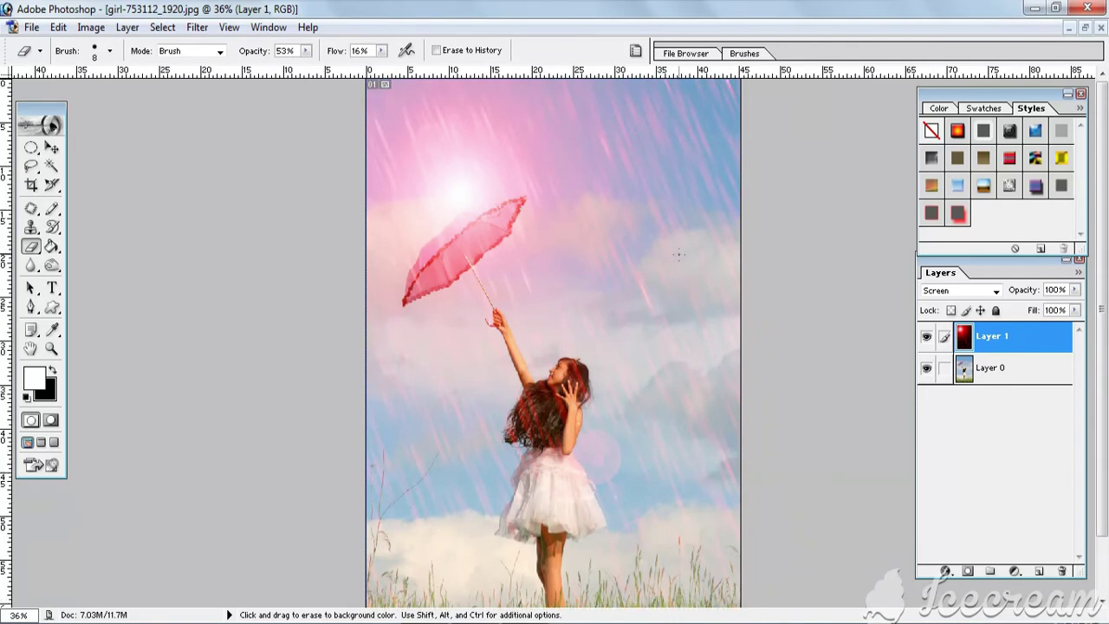
{"action": "scroll", "coordinate": [678, 254], "scroll_direction": "down", "scroll_amount": 1}
{"action": "scroll", "coordinate": [678, 254], "scroll_direction": "down", "scroll_amount": 2}
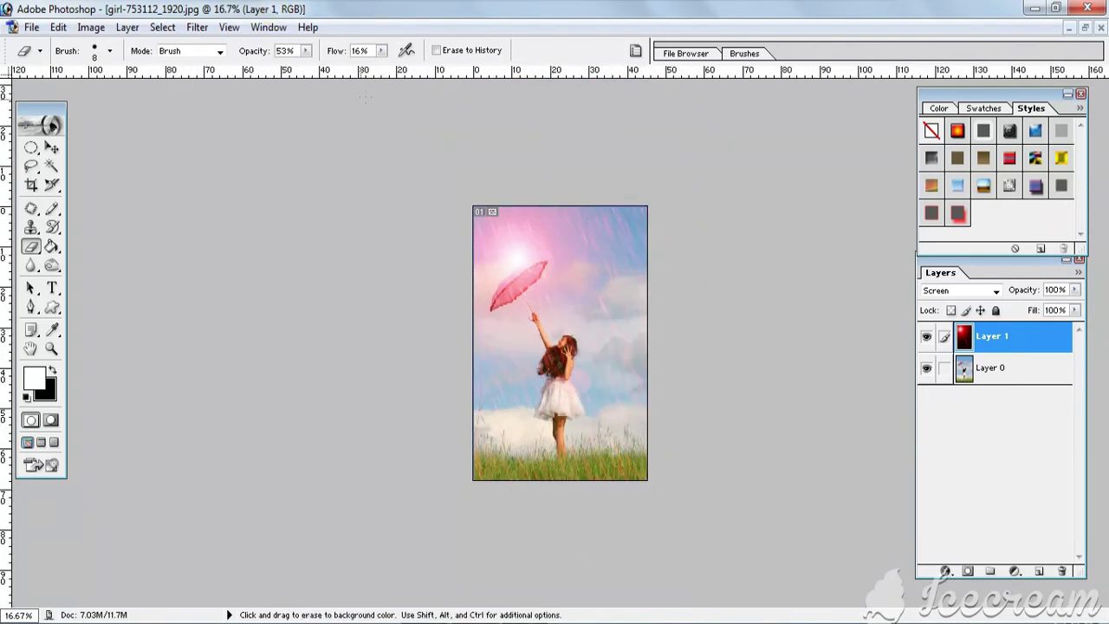
Save a JPEG copy to the Desktop with 'tttrr' added to its name, at quality 12.
{"action": "left_click", "coordinate": [33, 28]}
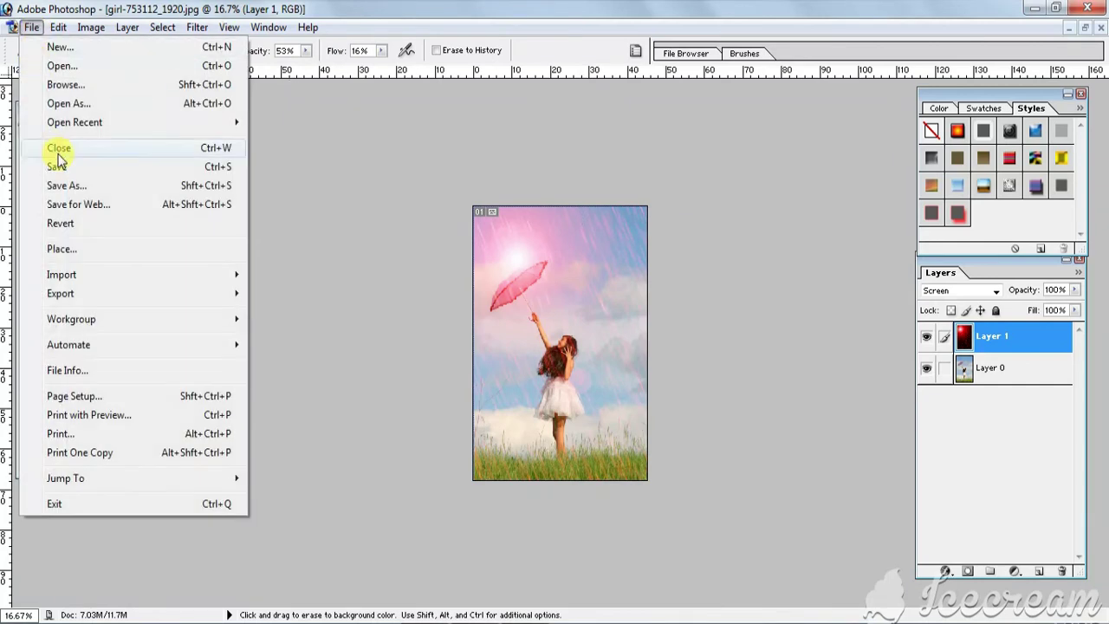
{"action": "left_click", "coordinate": [78, 185]}
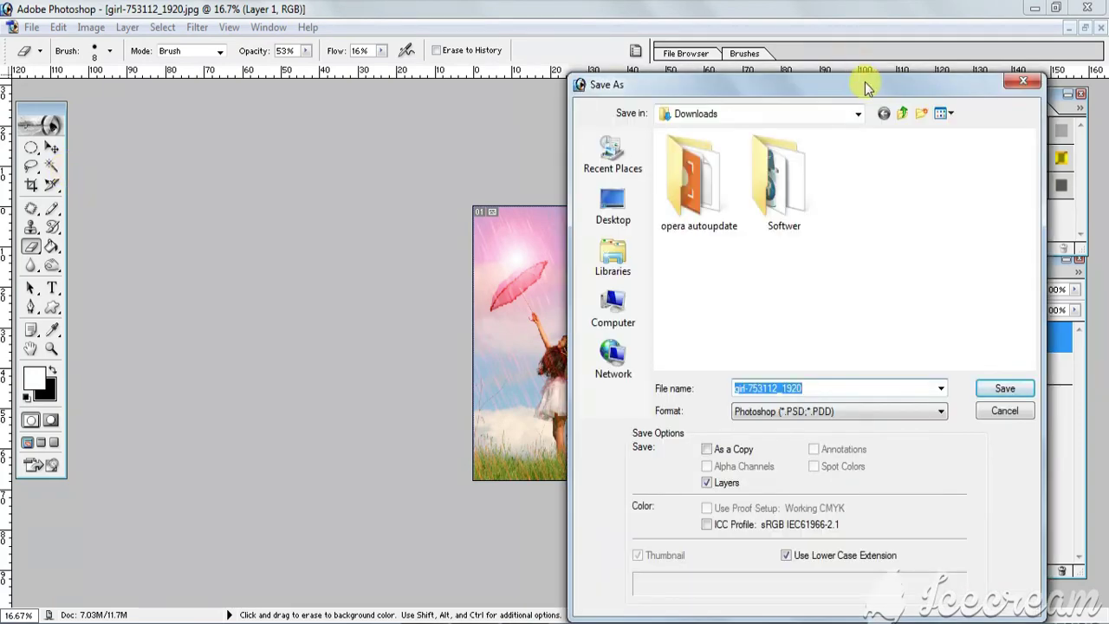
{"action": "left_click_drag", "start_coordinate": [864, 82], "coordinate": [314, 72]}
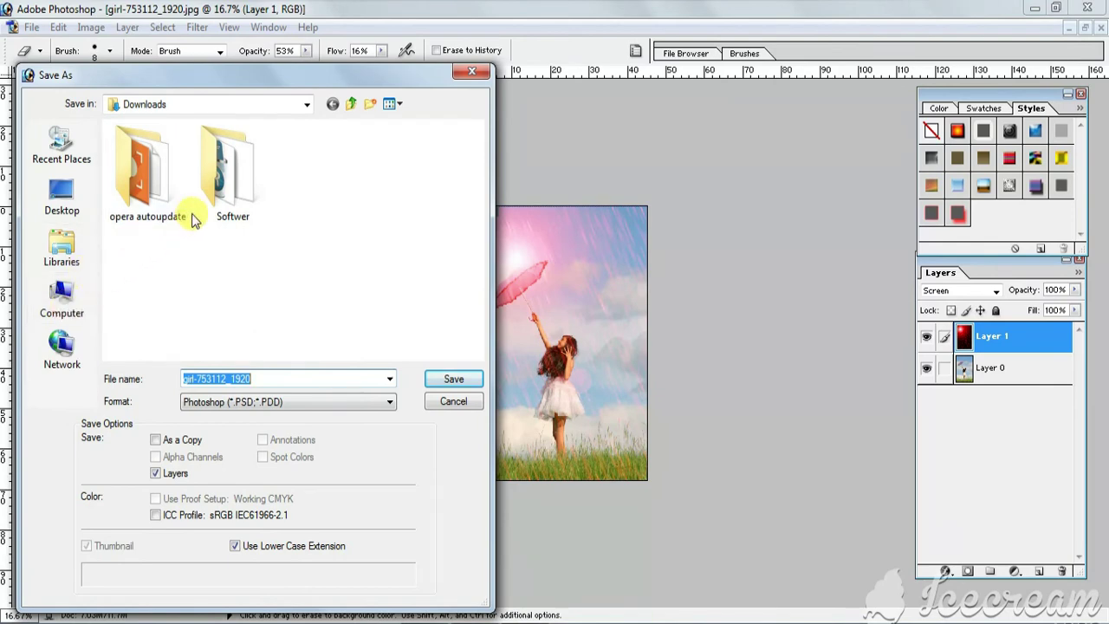
{"action": "left_click", "coordinate": [85, 206]}
{"action": "left_click", "coordinate": [417, 224]}
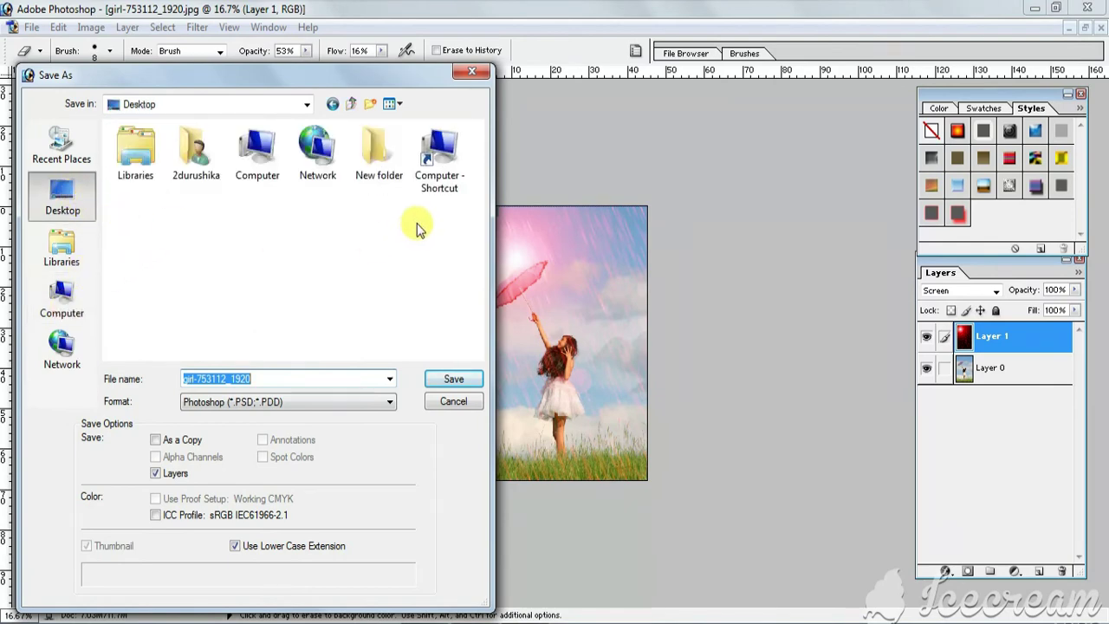
{"action": "left_click", "coordinate": [303, 402]}
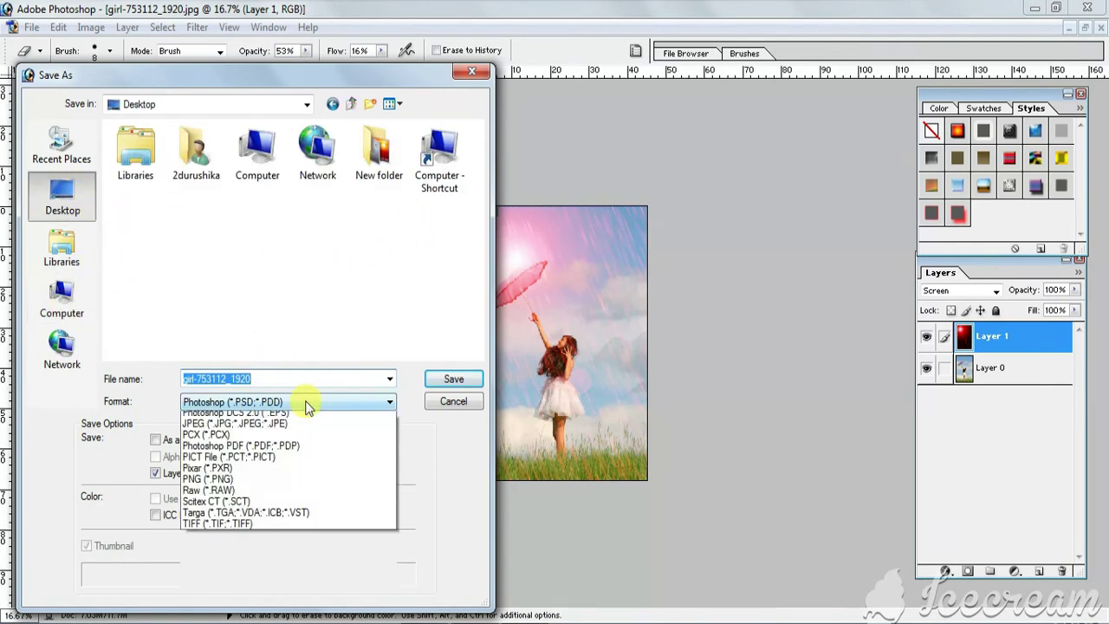
{"action": "left_click", "coordinate": [282, 483]}
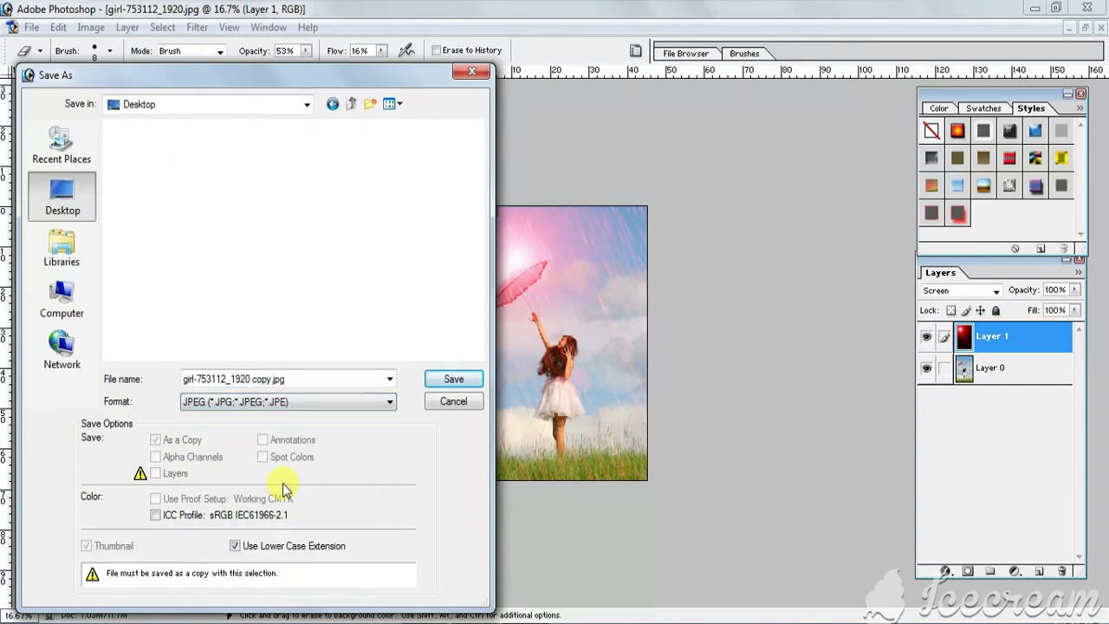
{"action": "double_click", "coordinate": [194, 379]}
{"action": "left_click", "coordinate": [200, 377]}
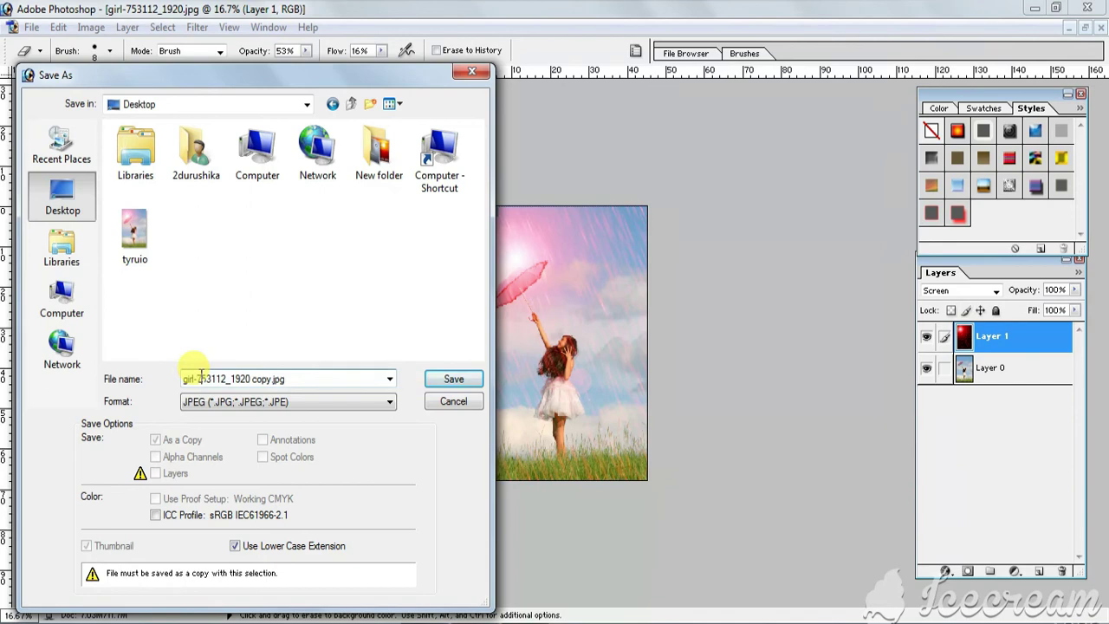
{"action": "type", "text": "tttrr"}
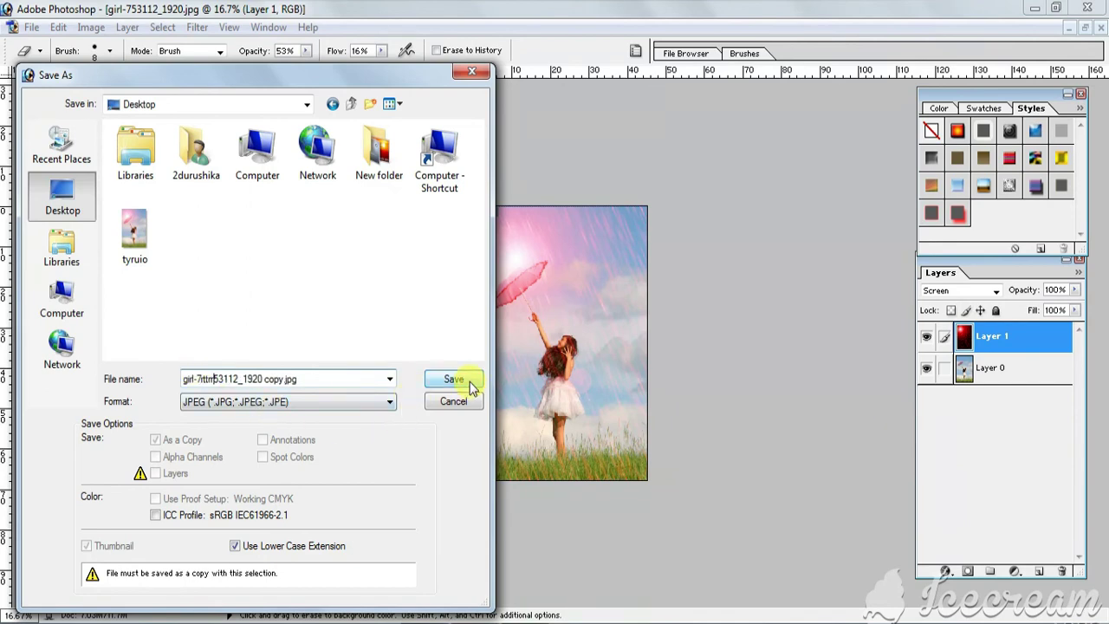
{"action": "left_click", "coordinate": [470, 382]}
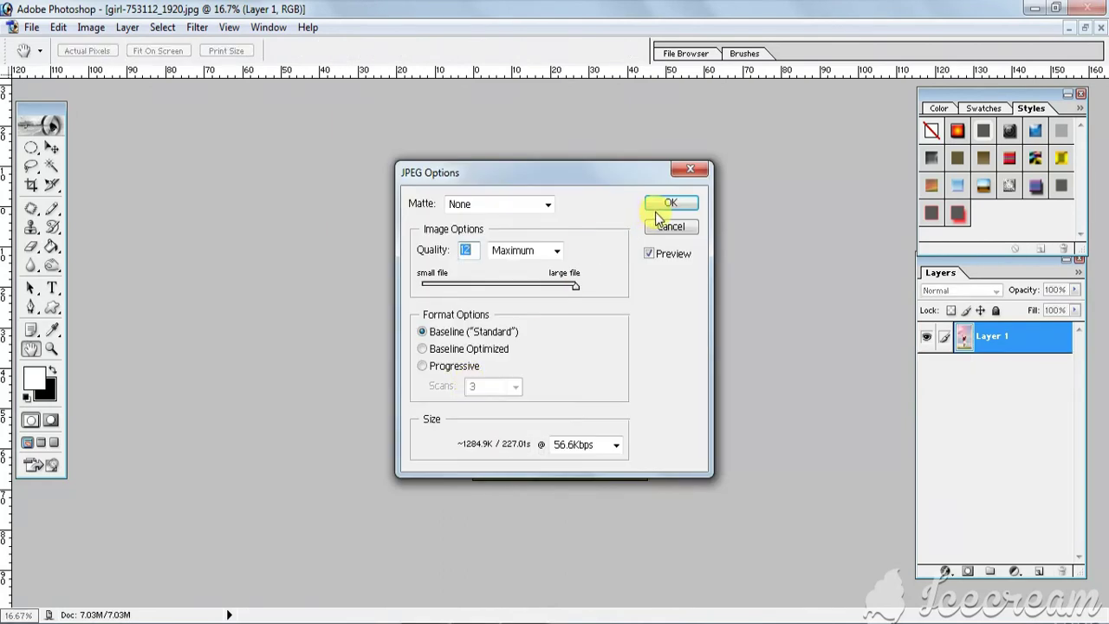
{"action": "left_click", "coordinate": [668, 203]}
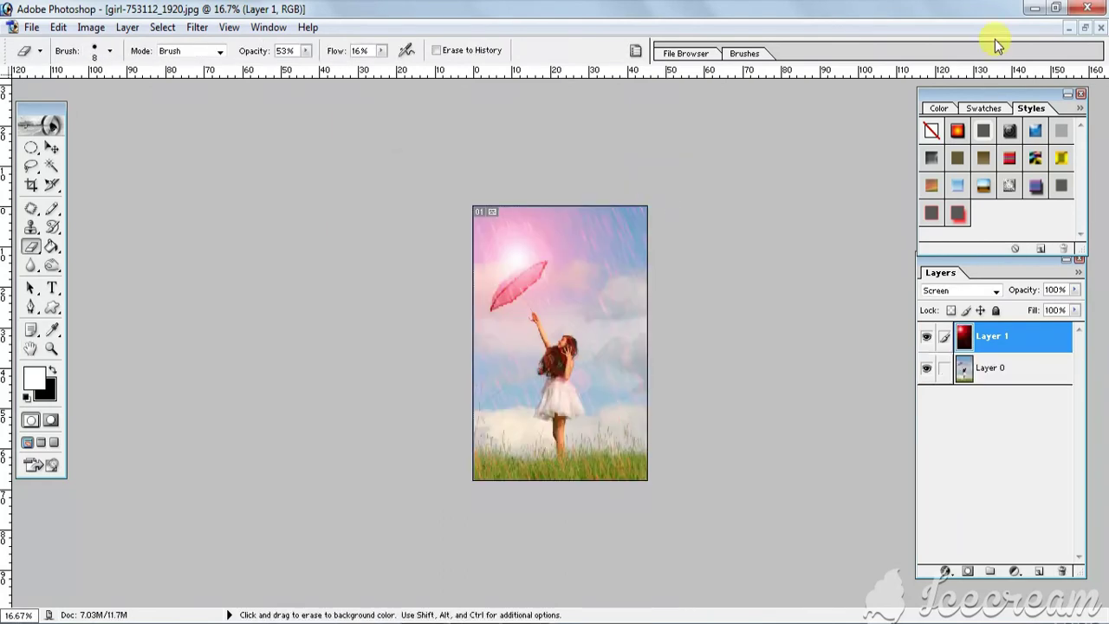
Minimize Photoshop and open girl-753112_1920 and the edited desktop JPEG in Photo Viewer.
{"action": "left_click", "coordinate": [1036, 15]}
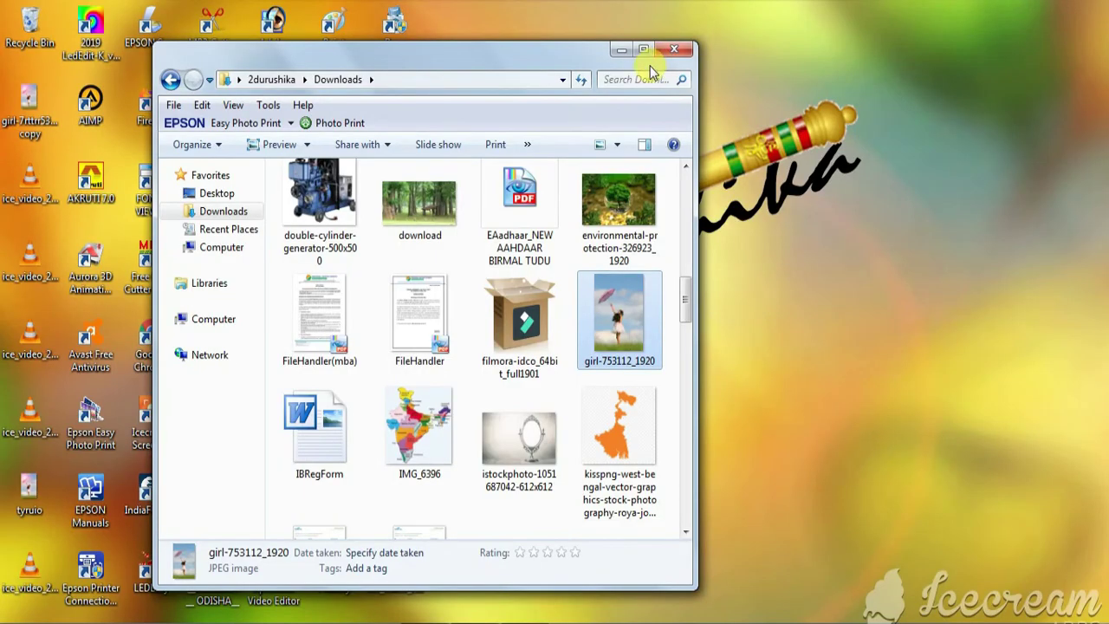
{"action": "double_click", "coordinate": [616, 320]}
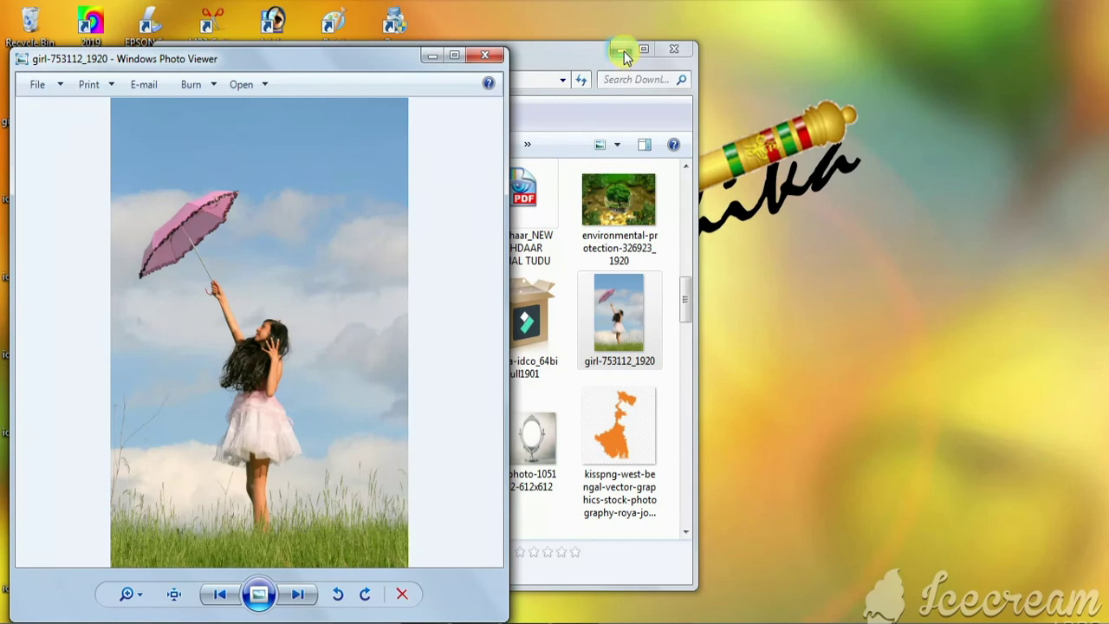
{"action": "left_click", "coordinate": [624, 51]}
{"action": "left_click_drag", "start_coordinate": [337, 64], "coordinate": [724, 57]}
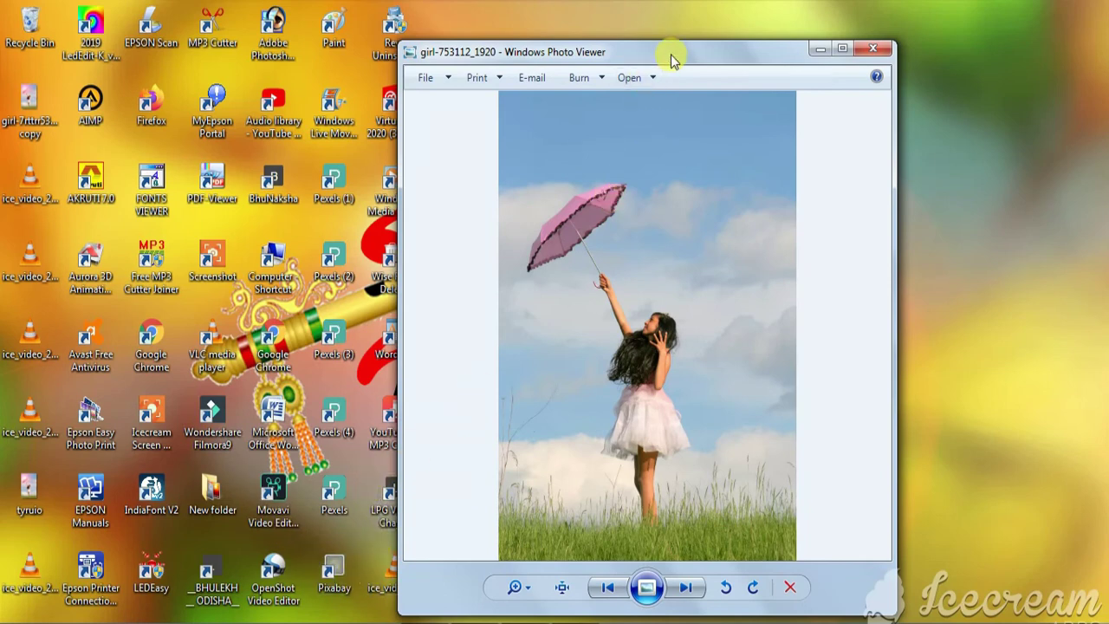
{"action": "left_click_drag", "start_coordinate": [669, 56], "coordinate": [778, 36]}
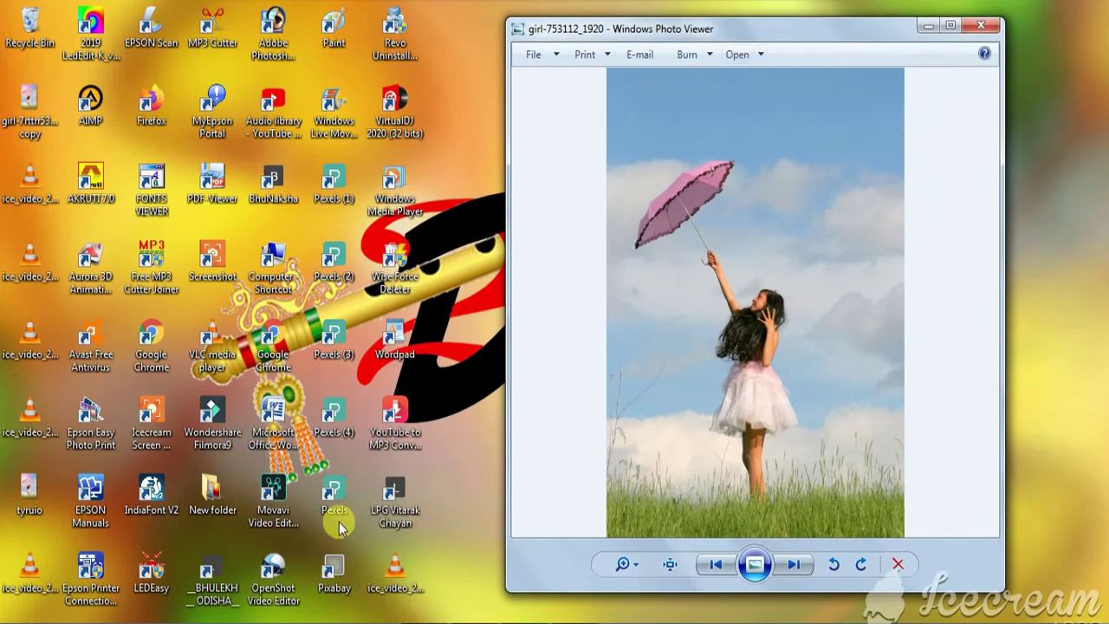
{"action": "double_click", "coordinate": [28, 105]}
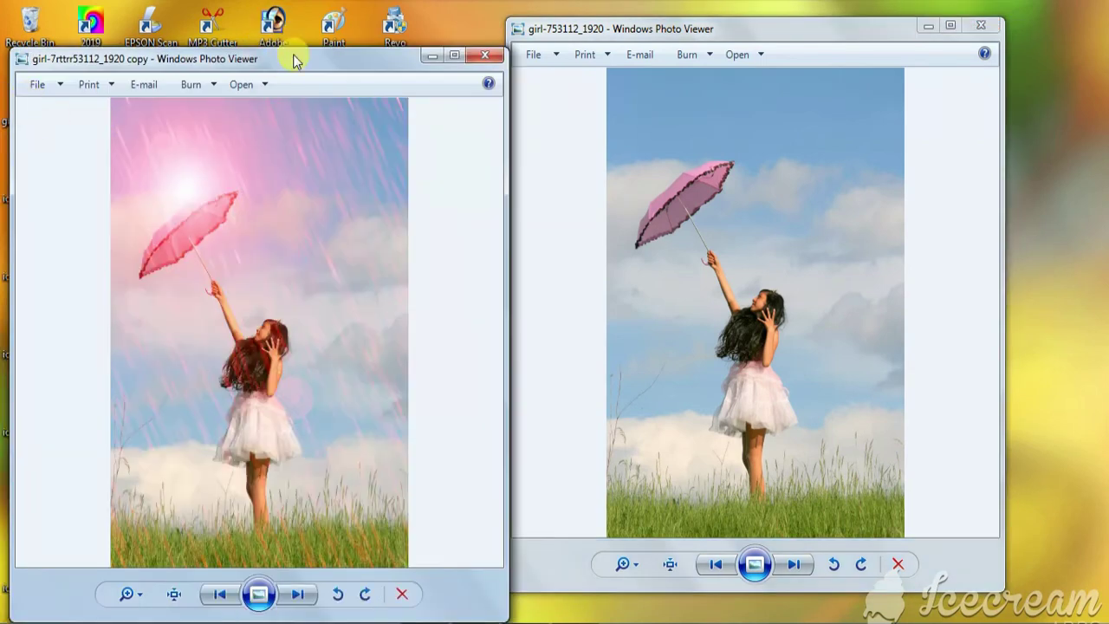
Arrange the Photo Viewer windows with the original left and the edited copy right.
{"action": "left_click_drag", "start_coordinate": [292, 54], "coordinate": [363, 94]}
{"action": "left_click_drag", "start_coordinate": [659, 29], "coordinate": [286, 49]}
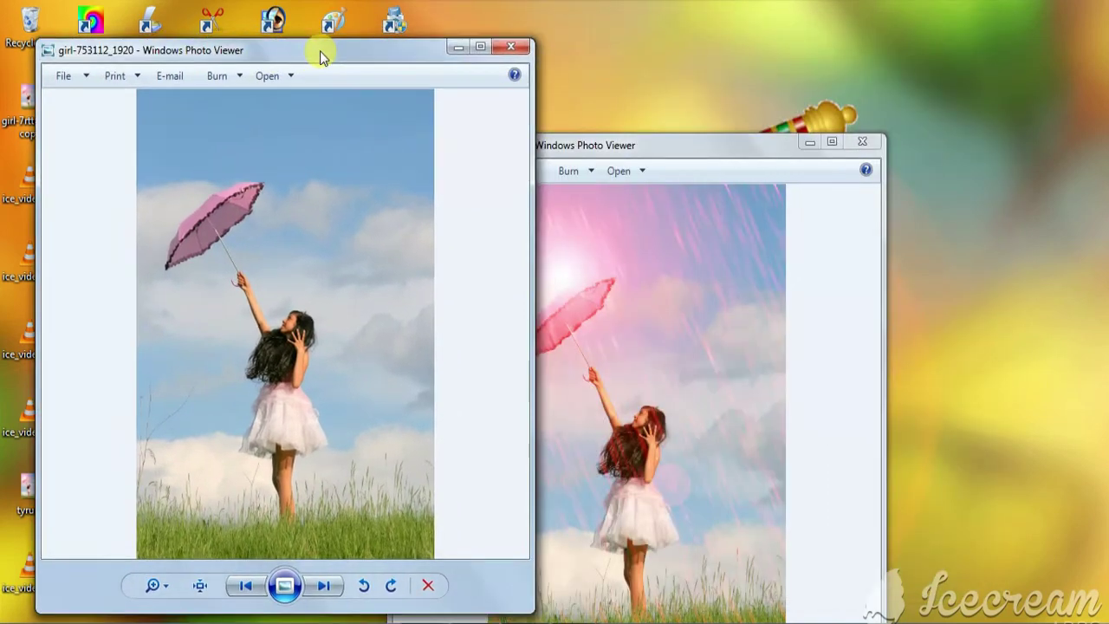
{"action": "left_click_drag", "start_coordinate": [699, 151], "coordinate": [832, 53]}
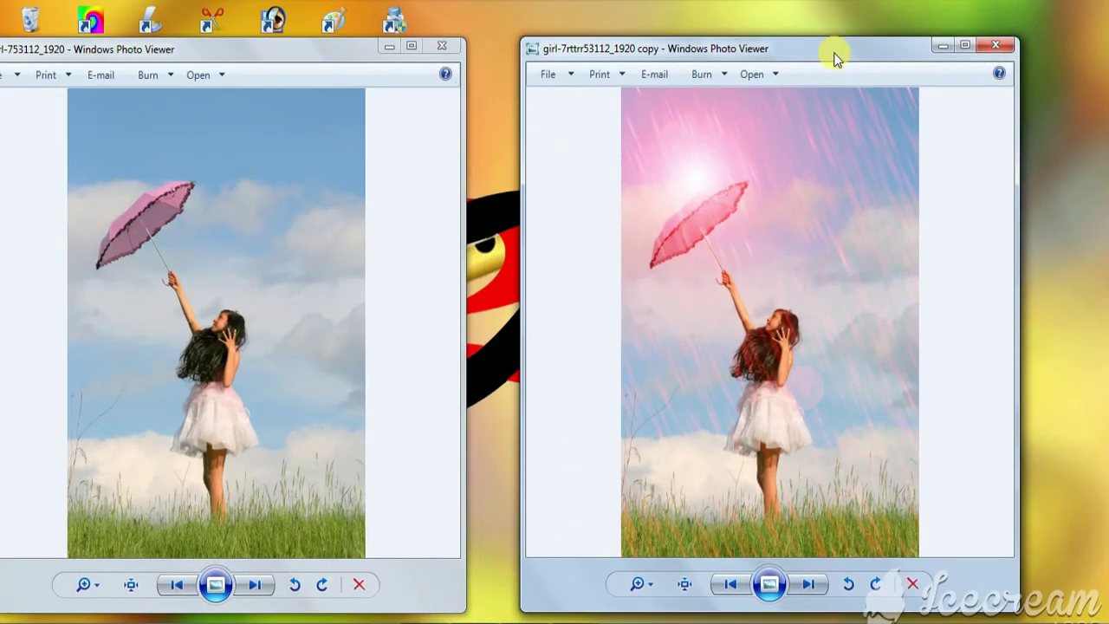
{"action": "mouse_move", "coordinate": [310, 51]}
{"action": "left_mouse_down"}
{"action": "mouse_move", "coordinate": [335, 34]}
{"action": "mouse_move", "coordinate": [341, 44]}
{"action": "left_mouse_up"}
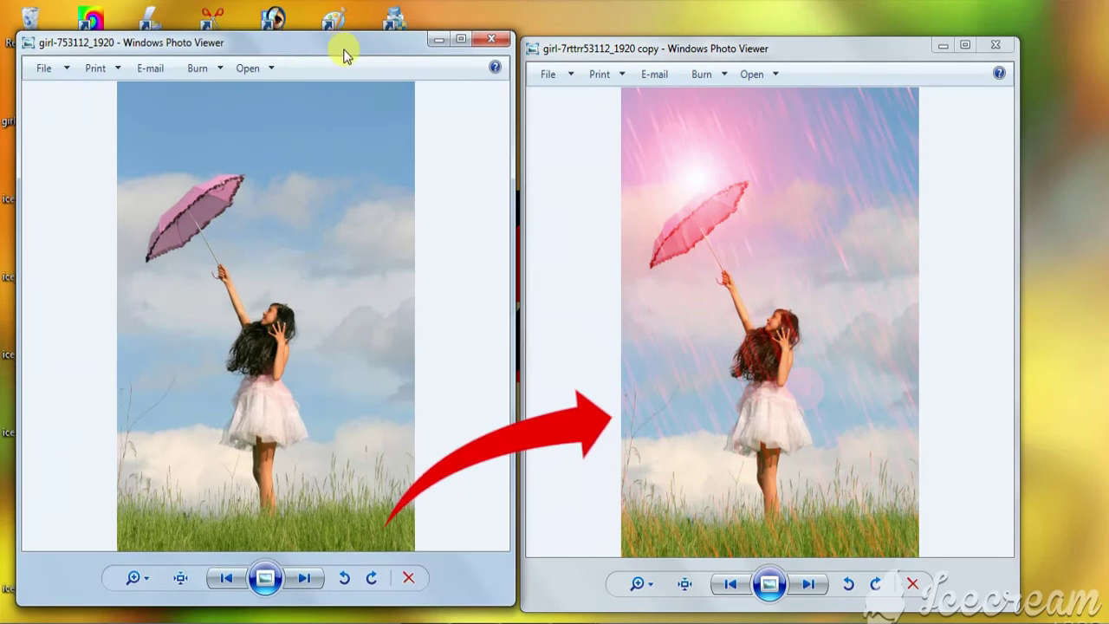
{"action": "left_click_drag", "start_coordinate": [804, 58], "coordinate": [814, 50]}
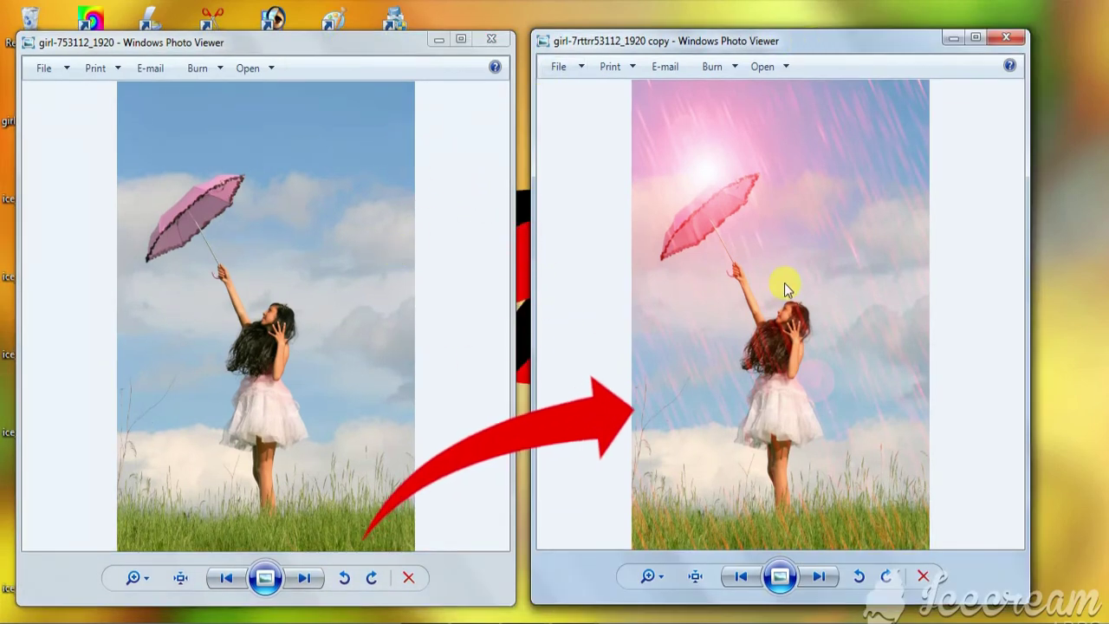
Zoom into the edited copy and pan across the grass.
{"action": "scroll", "coordinate": [783, 282], "scroll_direction": "up", "scroll_amount": 2}
{"action": "scroll", "coordinate": [827, 390], "scroll_direction": "up", "scroll_amount": 2}
{"action": "scroll", "coordinate": [807, 396], "scroll_direction": "up", "scroll_amount": 1}
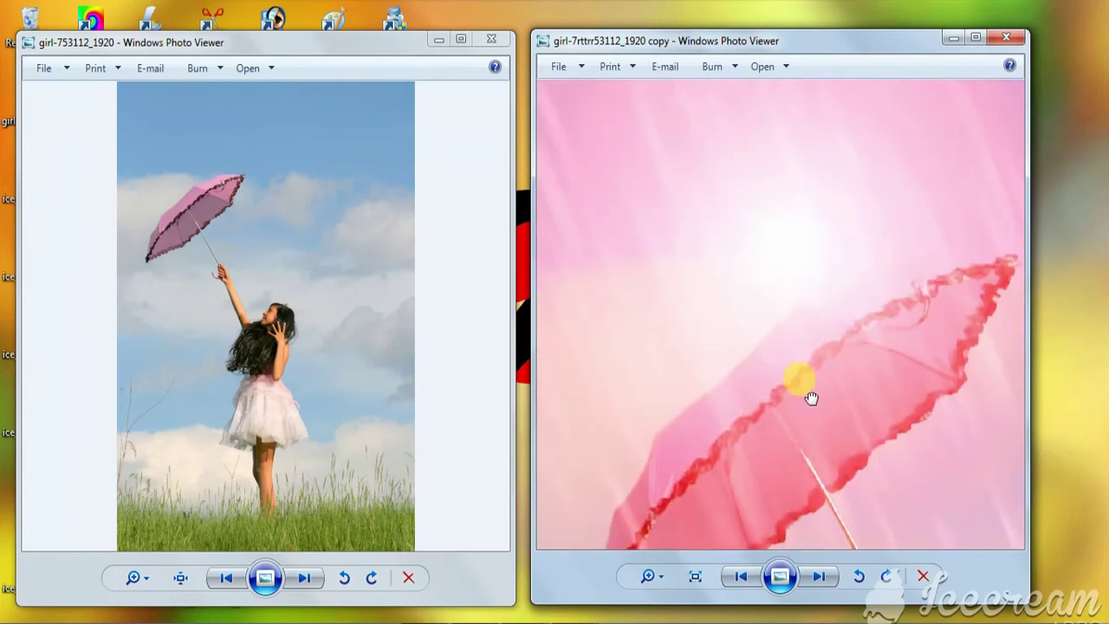
{"action": "scroll", "coordinate": [728, 249], "scroll_direction": "down", "scroll_amount": 2}
{"action": "scroll", "coordinate": [756, 286], "scroll_direction": "down", "scroll_amount": 2}
{"action": "scroll", "coordinate": [774, 352], "scroll_direction": "up", "scroll_amount": 2}
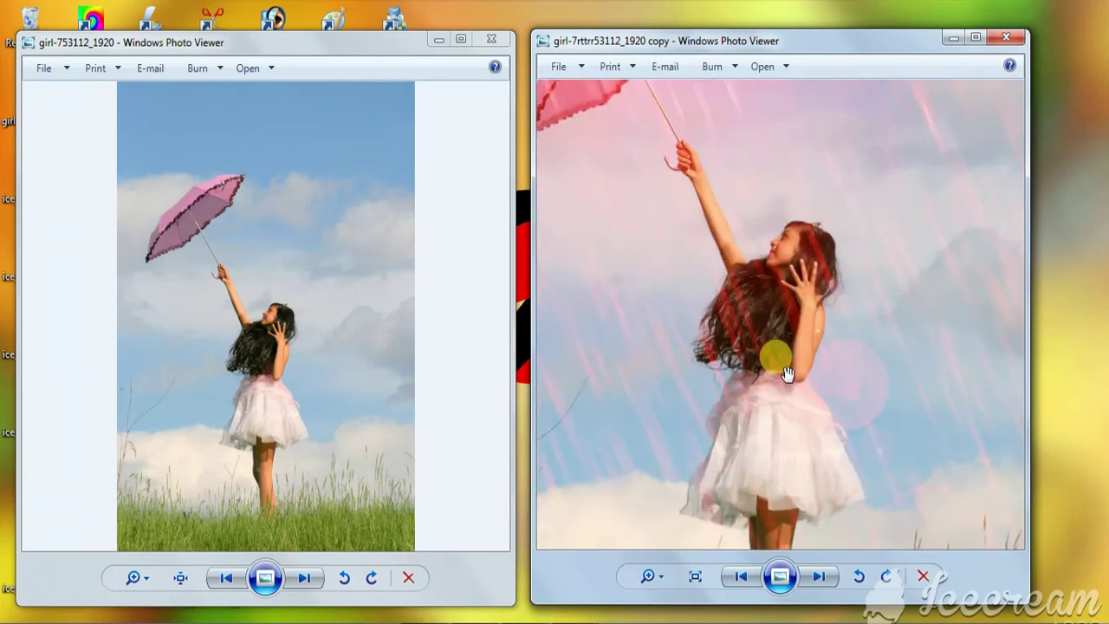
{"action": "scroll", "coordinate": [775, 366], "scroll_direction": "up", "scroll_amount": 1}
{"action": "scroll", "coordinate": [737, 366], "scroll_direction": "up", "scroll_amount": 1}
{"action": "scroll", "coordinate": [771, 371], "scroll_direction": "up", "scroll_amount": 1}
{"action": "left_click_drag", "start_coordinate": [771, 371], "coordinate": [997, 371]}
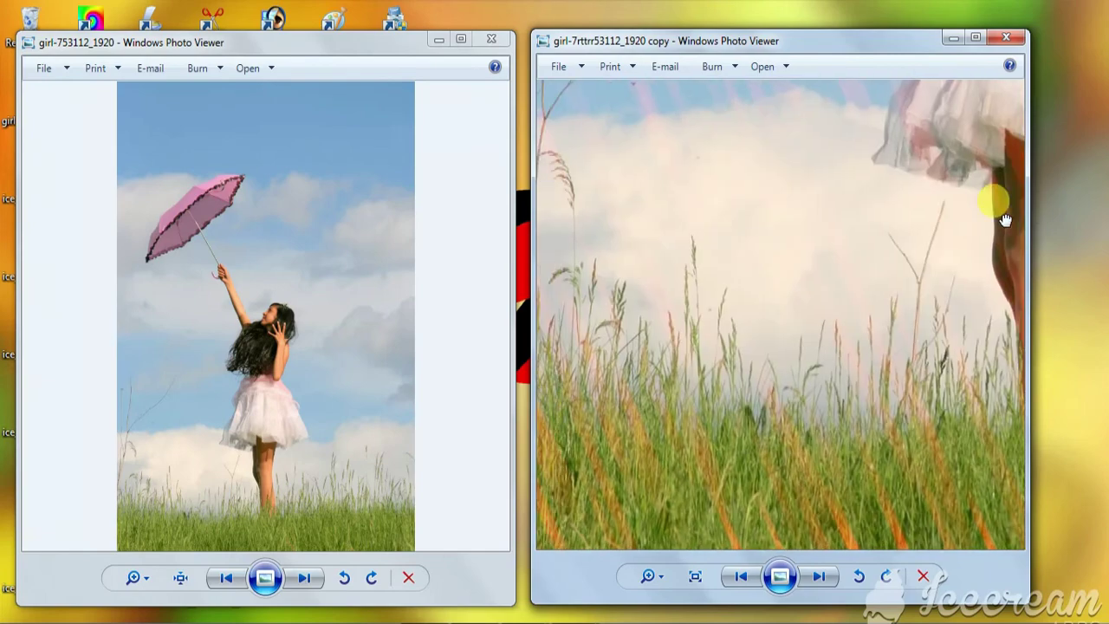
{"action": "scroll", "coordinate": [758, 312], "scroll_direction": "down", "scroll_amount": 3}
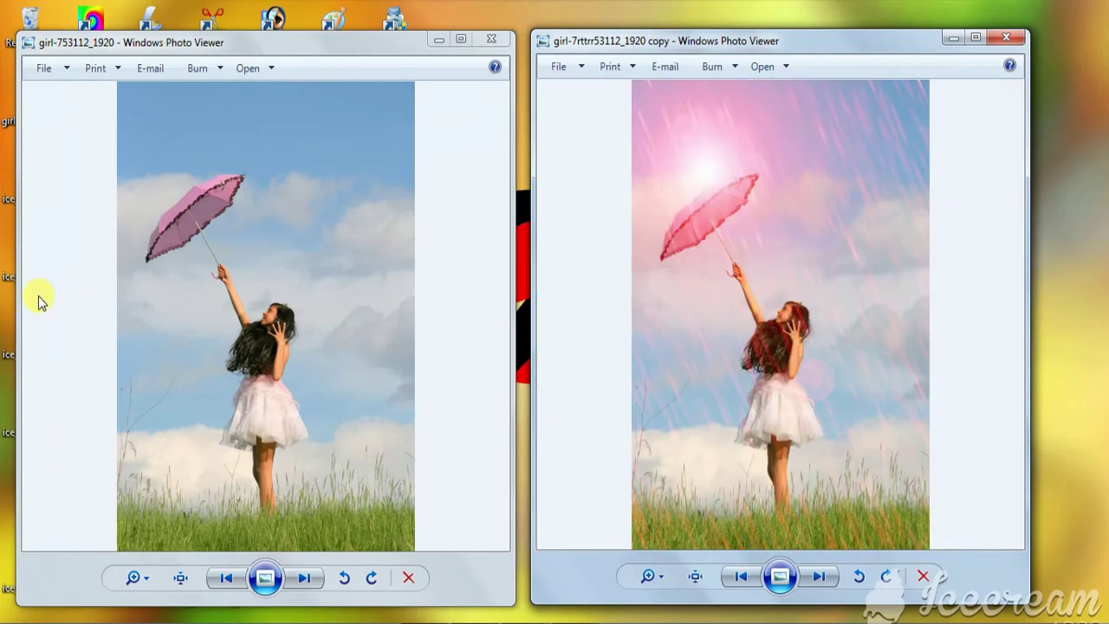
Zoom in and out on the original photo to compare details.
{"action": "left_click", "coordinate": [197, 302]}
{"action": "scroll", "coordinate": [198, 302], "scroll_direction": "up", "scroll_amount": 2}
{"action": "scroll", "coordinate": [194, 297], "scroll_direction": "up", "scroll_amount": 2}
{"action": "scroll", "coordinate": [275, 401], "scroll_direction": "down", "scroll_amount": 1}
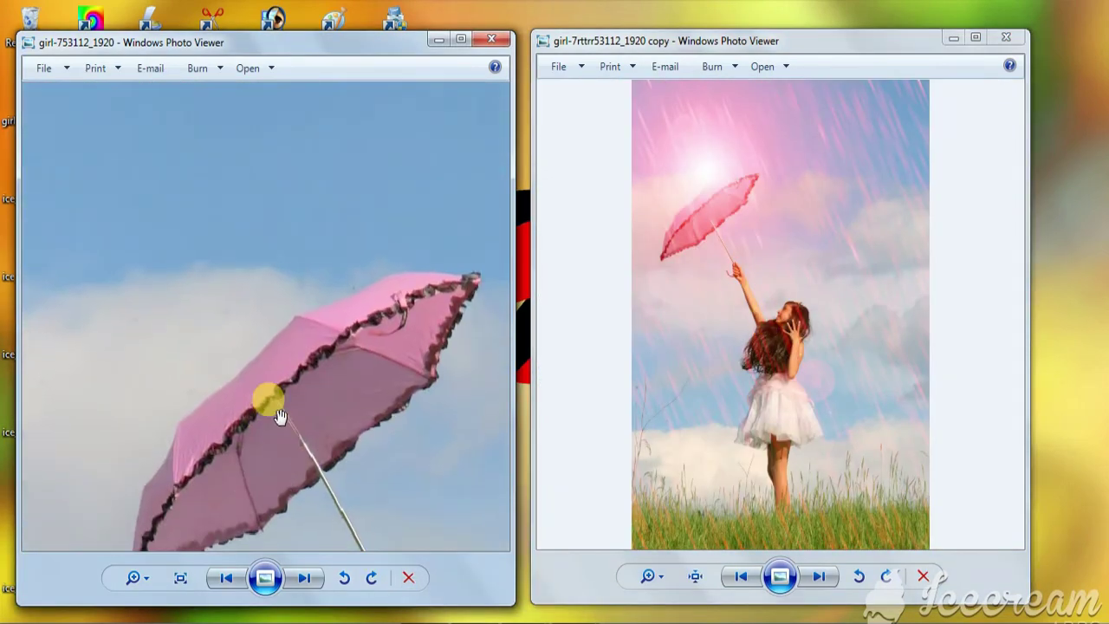
{"action": "scroll", "coordinate": [263, 352], "scroll_direction": "up", "scroll_amount": 1}
{"action": "scroll", "coordinate": [262, 354], "scroll_direction": "down", "scroll_amount": 2}
{"action": "scroll", "coordinate": [282, 400], "scroll_direction": "down", "scroll_amount": 2}
{"action": "scroll", "coordinate": [283, 401], "scroll_direction": "up", "scroll_amount": 1}
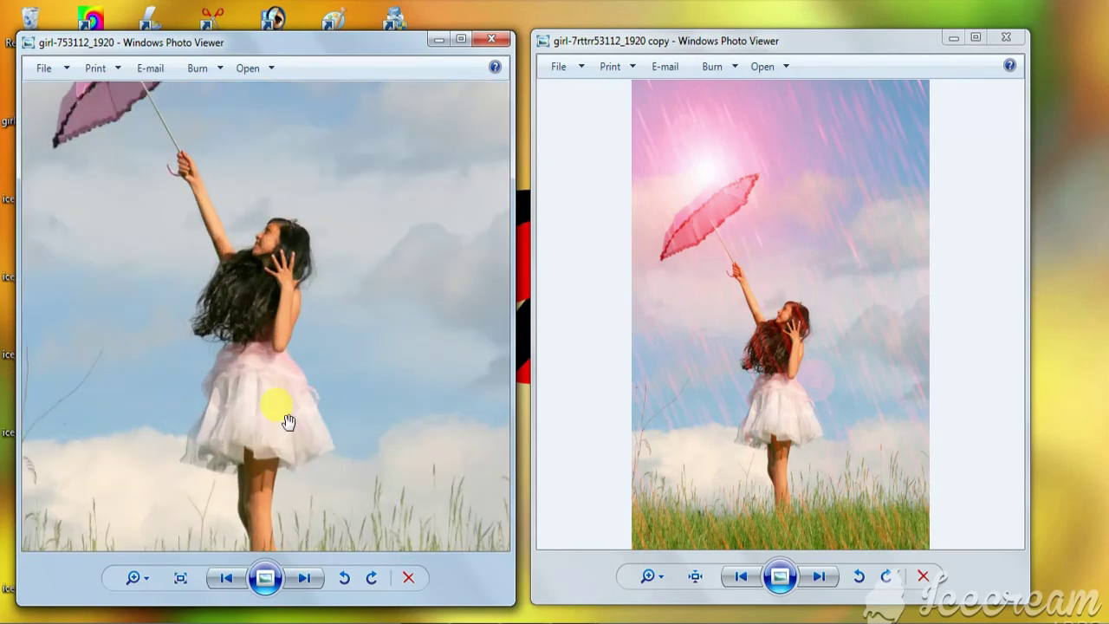
{"action": "scroll", "coordinate": [309, 135], "scroll_direction": "up", "scroll_amount": 1}
{"action": "scroll", "coordinate": [350, 296], "scroll_direction": "down", "scroll_amount": 1}
{"action": "scroll", "coordinate": [350, 296], "scroll_direction": "down", "scroll_amount": 1}
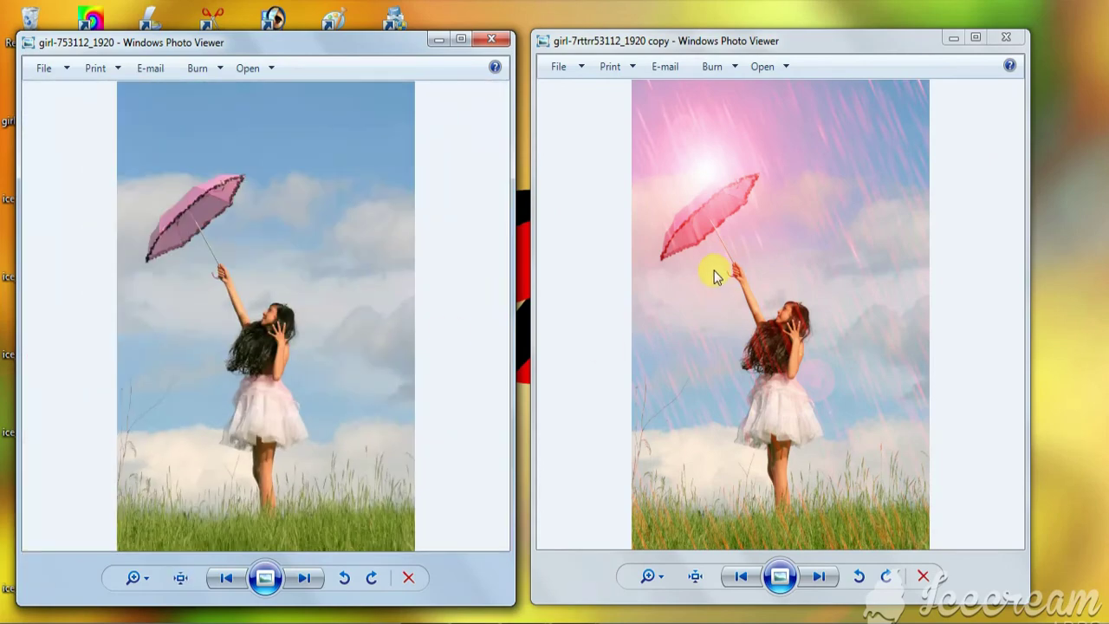
Zoom both images and pan each to show the umbrella and girl.
{"action": "left_click", "coordinate": [777, 281]}
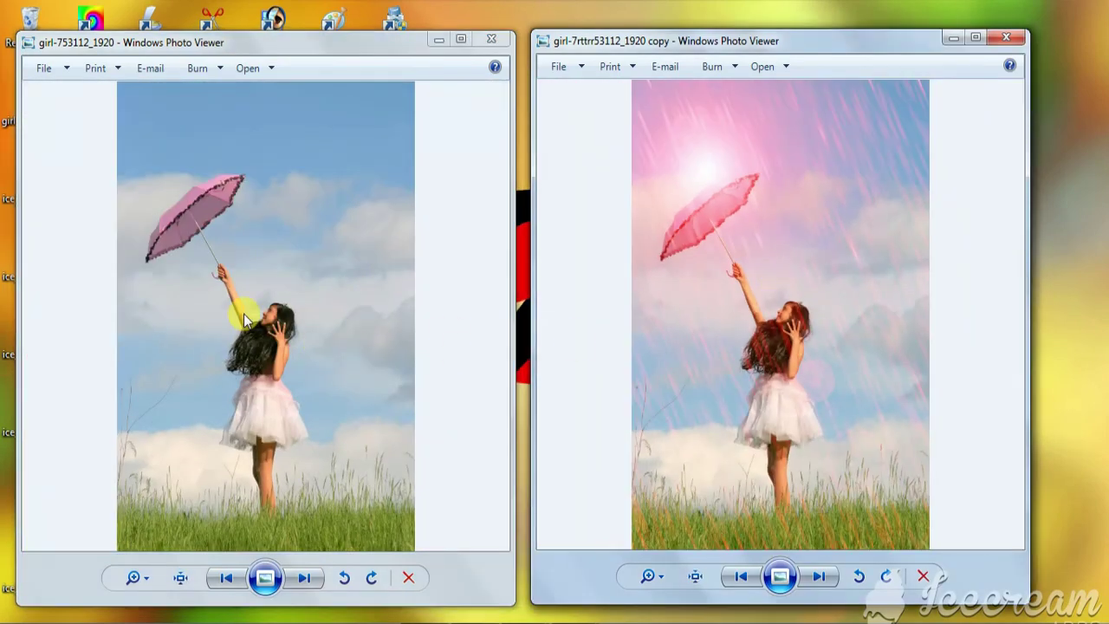
{"action": "scroll", "coordinate": [243, 313], "scroll_direction": "up", "scroll_amount": 2}
{"action": "scroll", "coordinate": [777, 292], "scroll_direction": "up", "scroll_amount": 2}
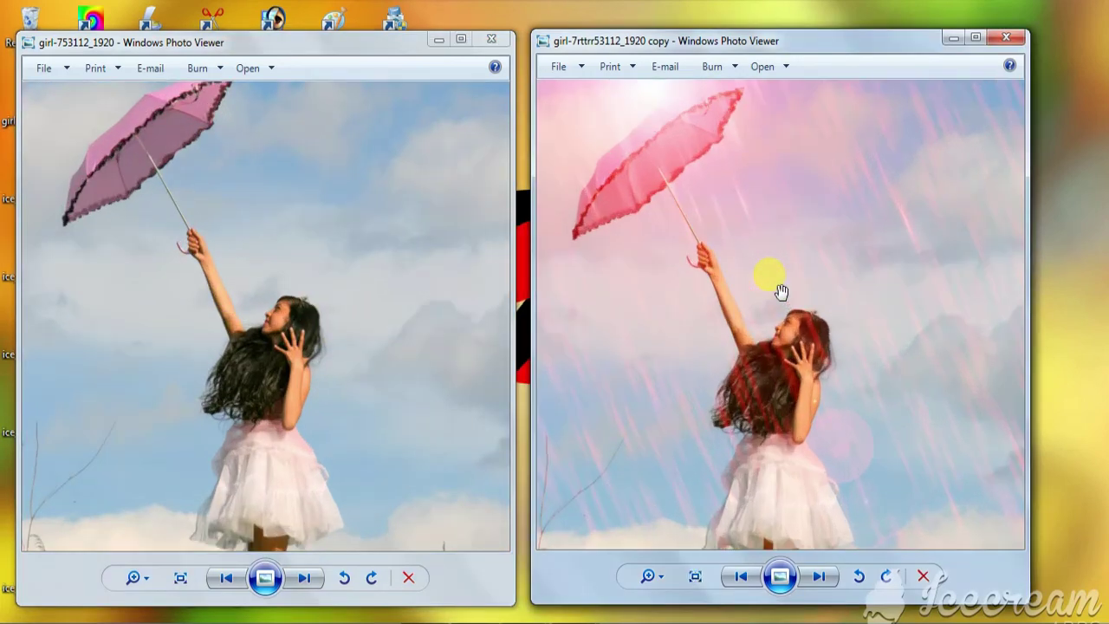
{"action": "scroll", "coordinate": [781, 292], "scroll_direction": "up", "scroll_amount": 1}
{"action": "left_click_drag", "start_coordinate": [792, 346], "coordinate": [817, 384]}
{"action": "left_click", "coordinate": [257, 279]}
{"action": "scroll", "coordinate": [257, 278], "scroll_direction": "up", "scroll_amount": 1}
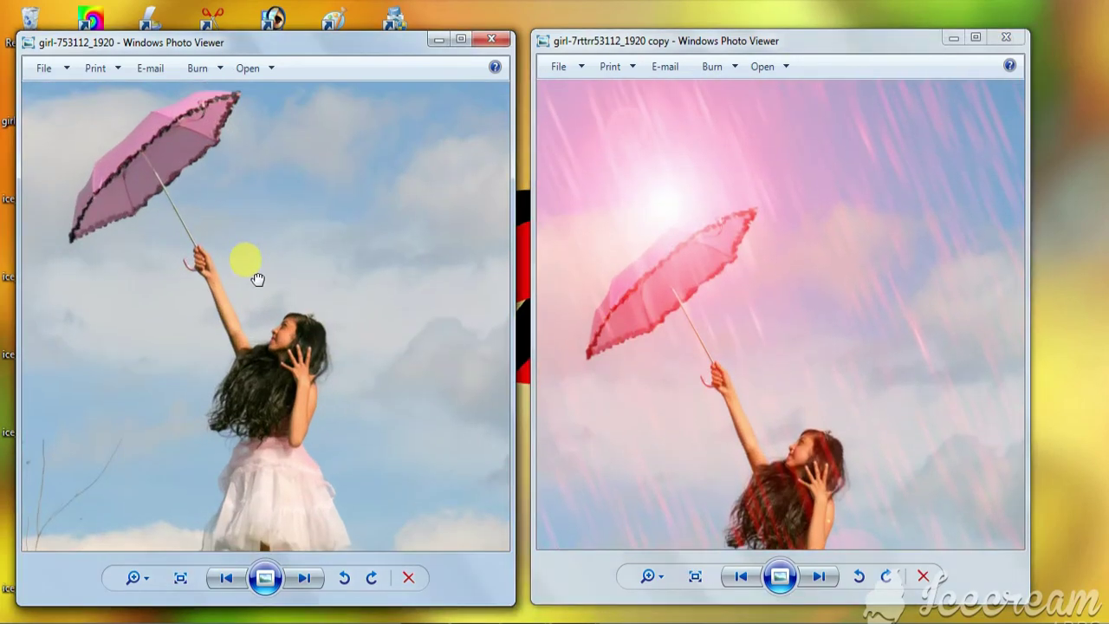
{"action": "left_click_drag", "start_coordinate": [257, 278], "coordinate": [292, 396]}
{"action": "left_click_drag", "start_coordinate": [324, 317], "coordinate": [338, 257]}
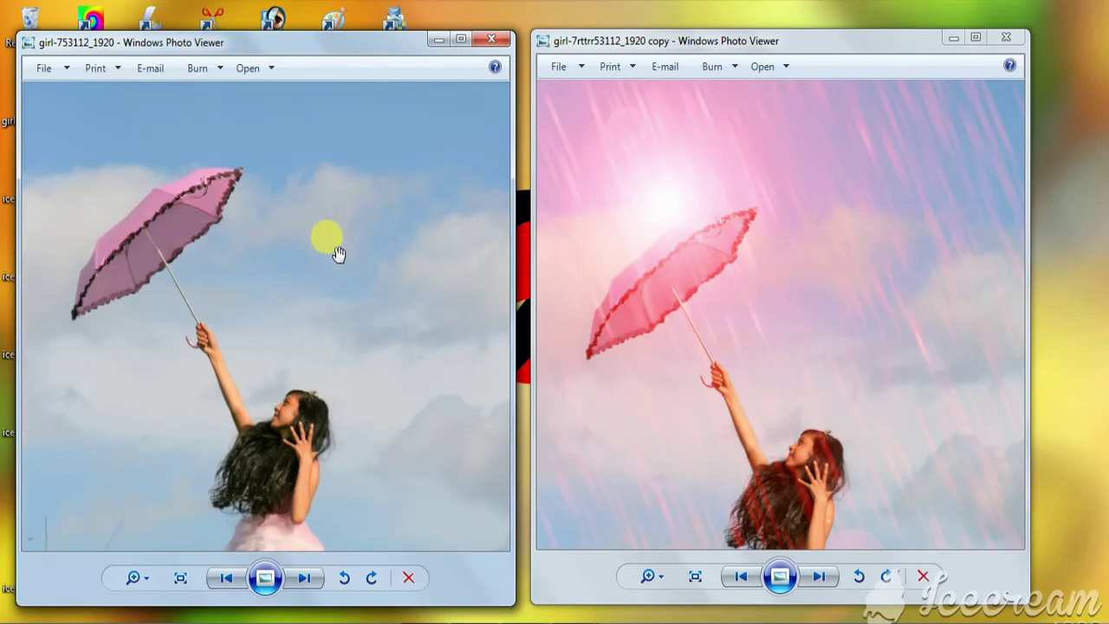